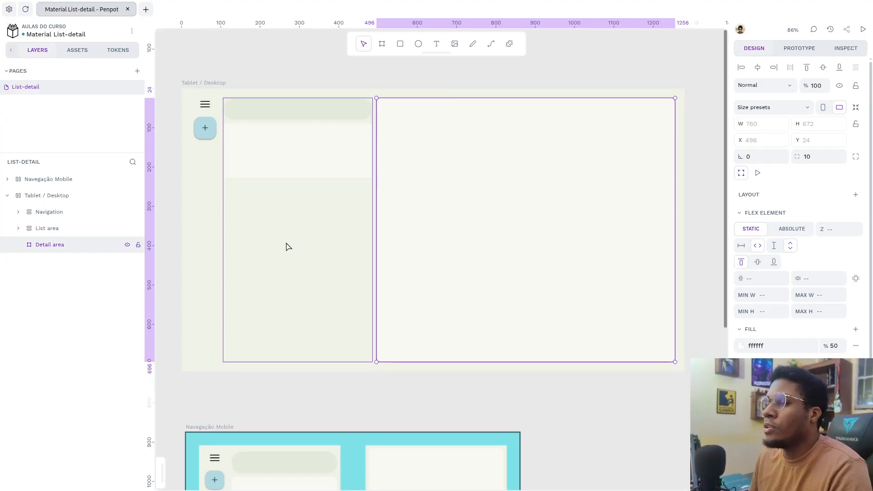
- Examine the flex layout settings and overall structure of the Tablet / Desktop board
left_click(190, 89)
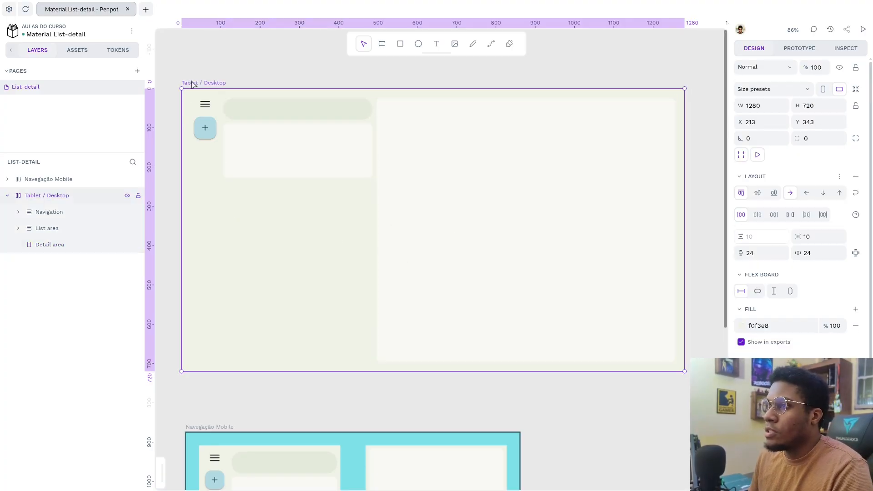
scroll(657, 291, "right", 1)
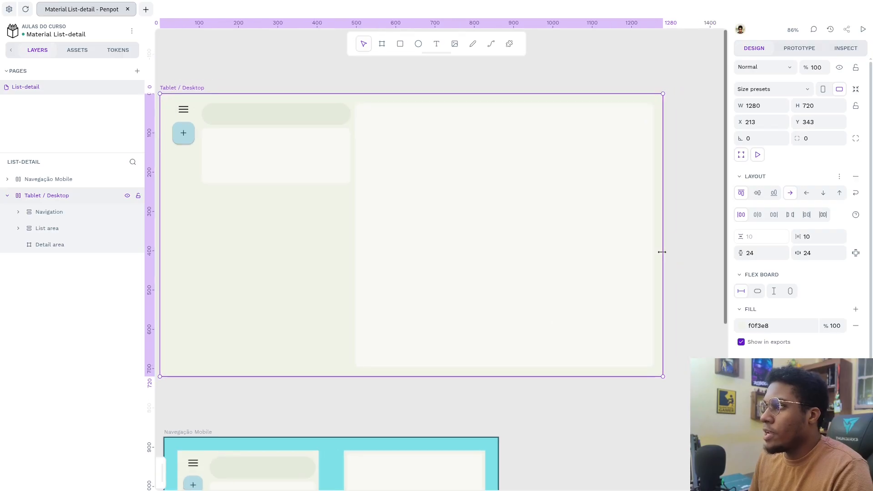
left_click_drag(662, 252, 636, 249)
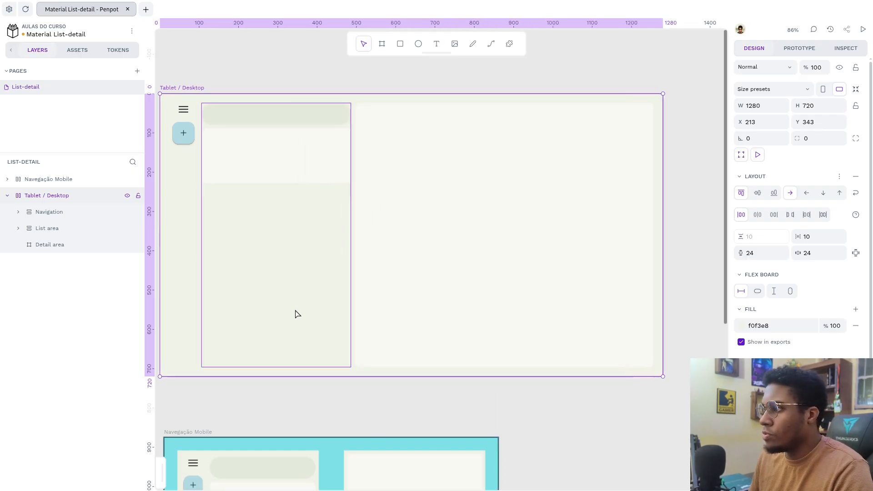
left_click_drag(275, 302, 301, 299)
left_click(282, 387)
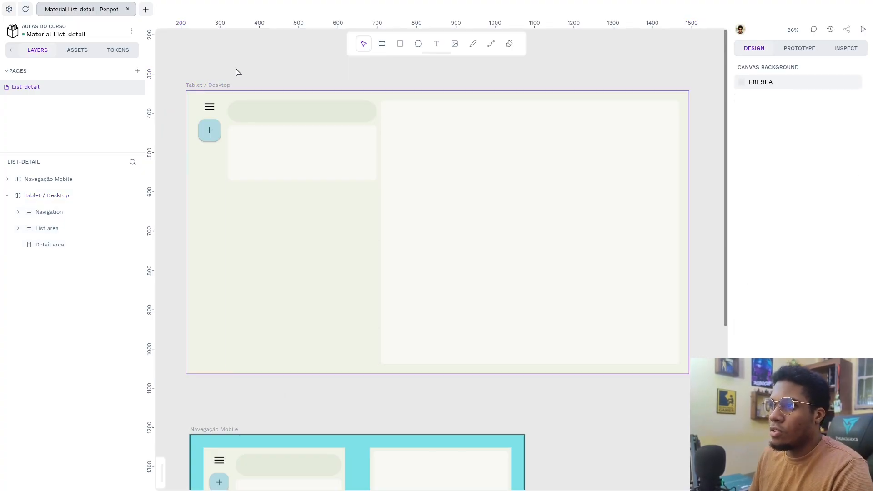
left_click(187, 104)
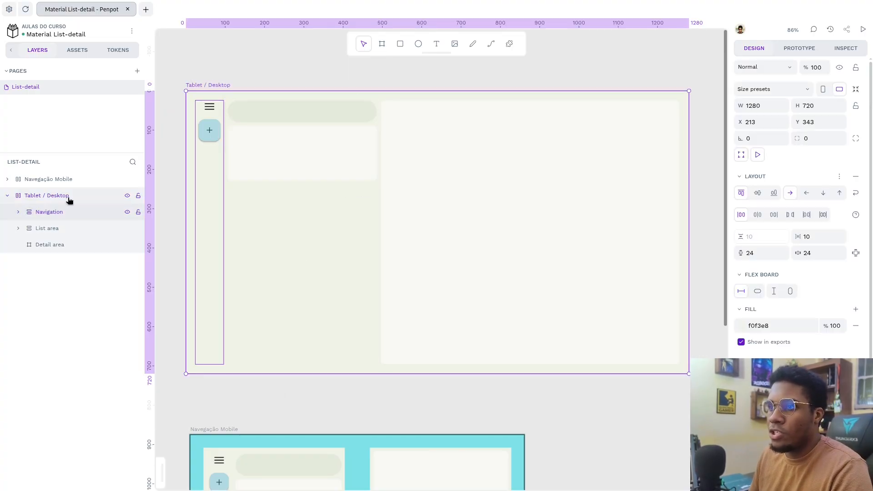
left_click(92, 197)
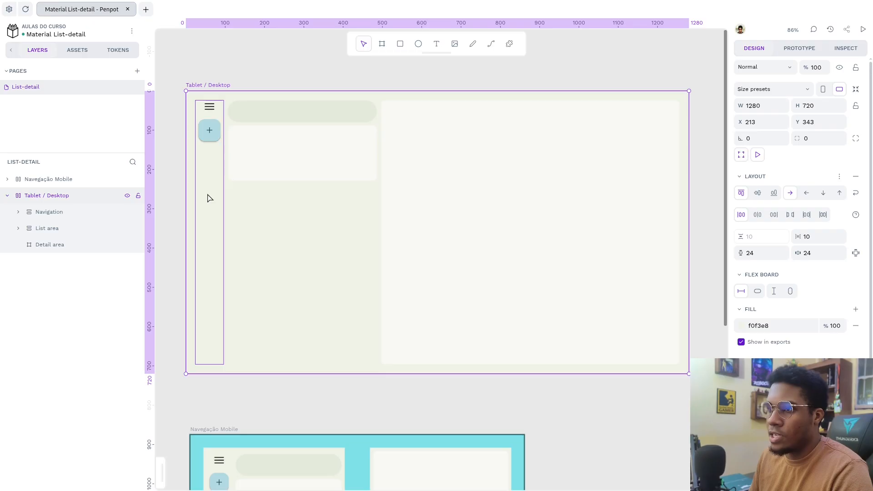
- Inspect the Navigation, List area and Detail area layers of the Tablet / Desktop board and the spacing between them
left_click(60, 213)
left_click(53, 228)
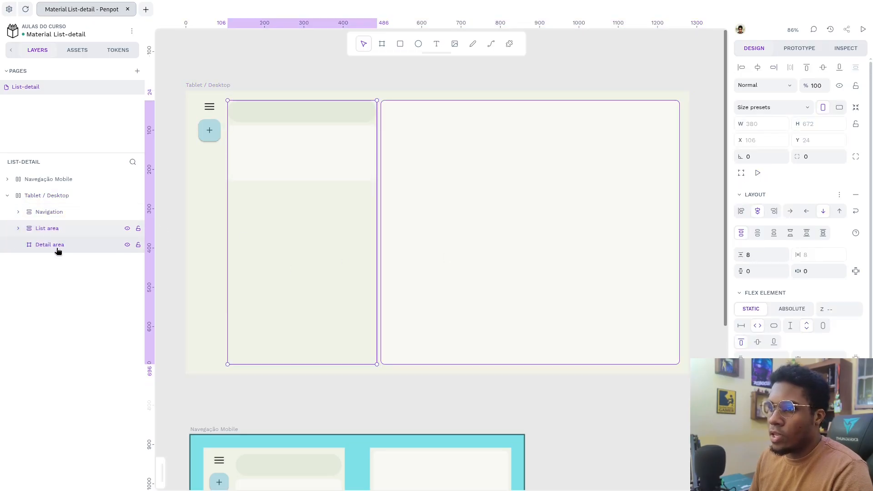
left_click(56, 245)
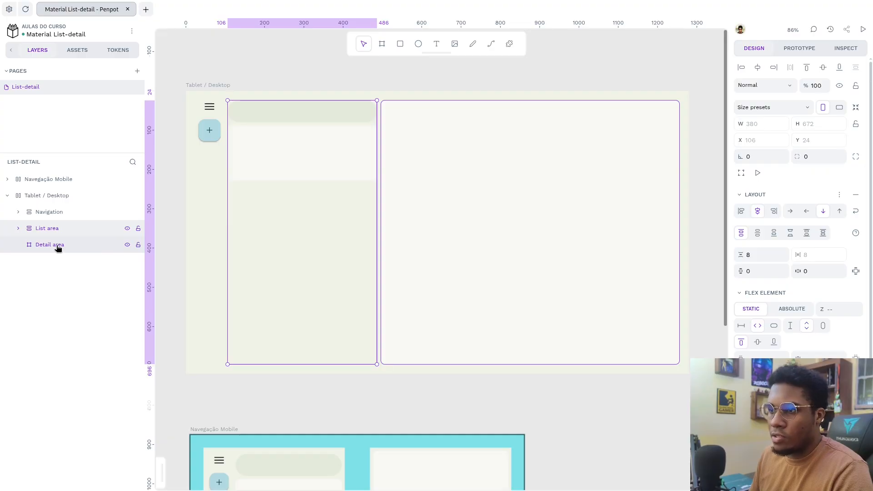
left_click(61, 214)
left_click(58, 246)
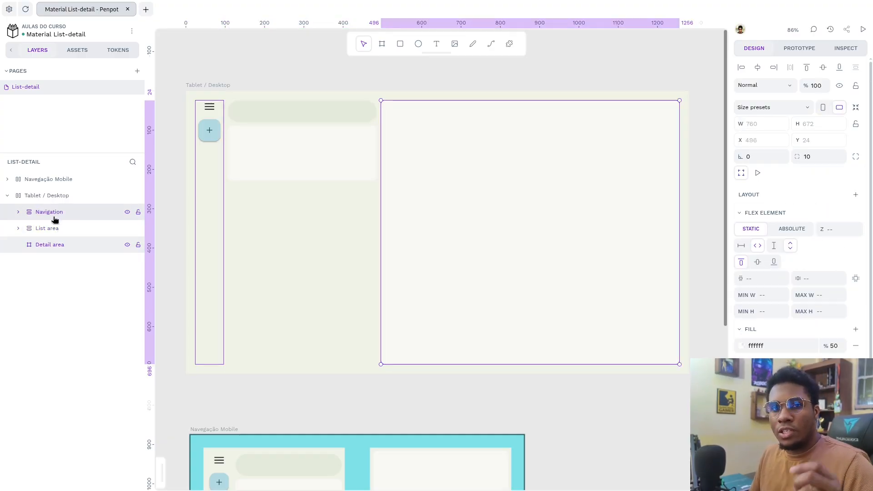
left_click(55, 219)
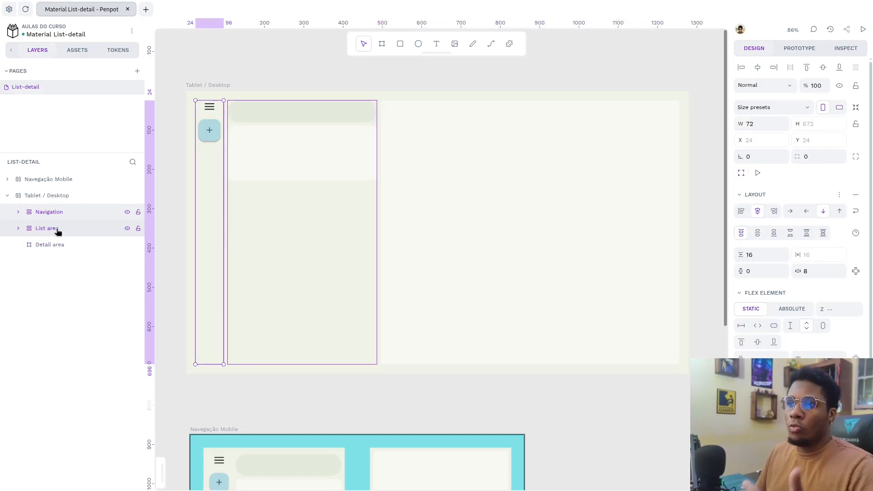
left_click(60, 229)
left_click(60, 218)
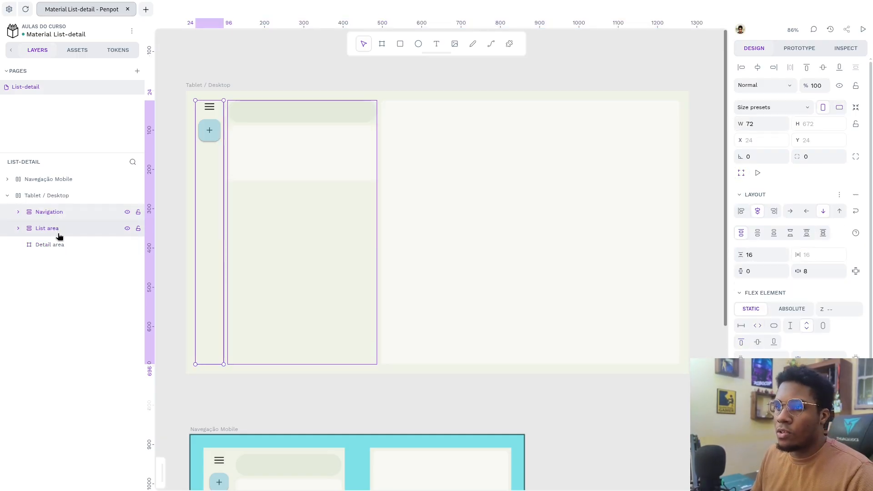
left_click(60, 233)
left_click(60, 216)
left_click(58, 230)
left_click(53, 197)
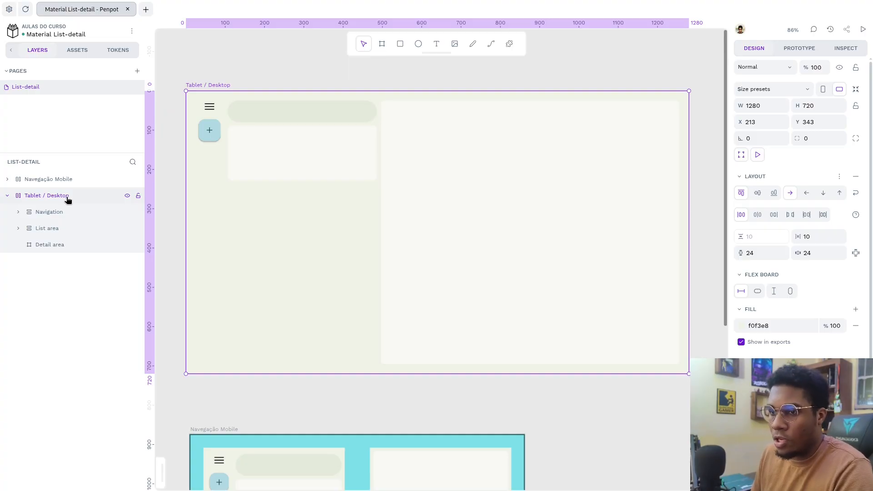
left_click(230, 60)
left_click_drag(275, 165, 305, 206)
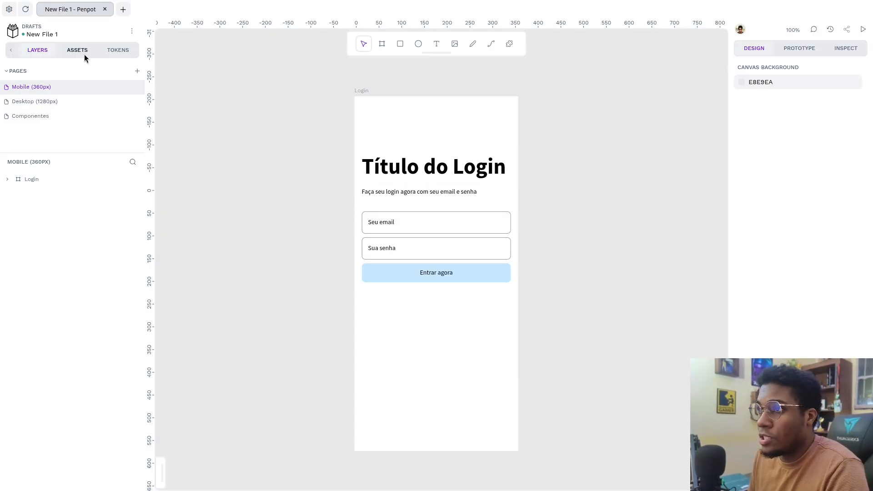
- Switch the design token theme to Mode / Dark and back to Mode / Light
left_click(115, 51)
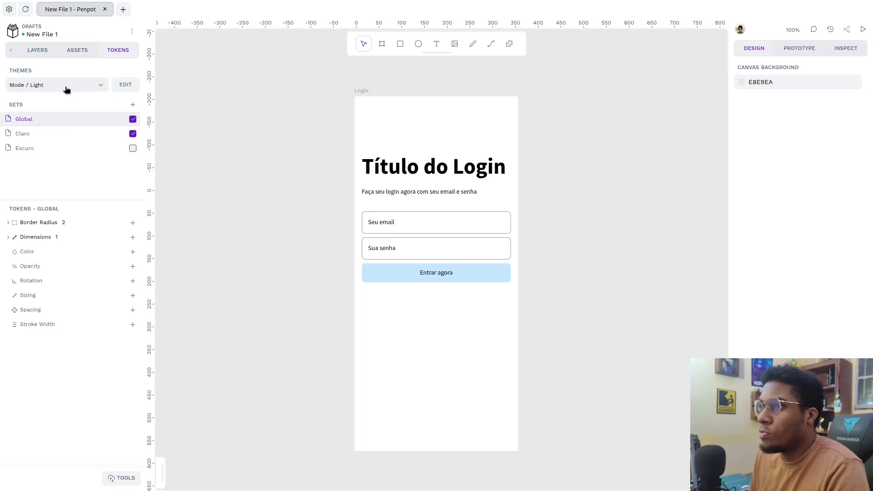
left_click(66, 89)
left_click(71, 133)
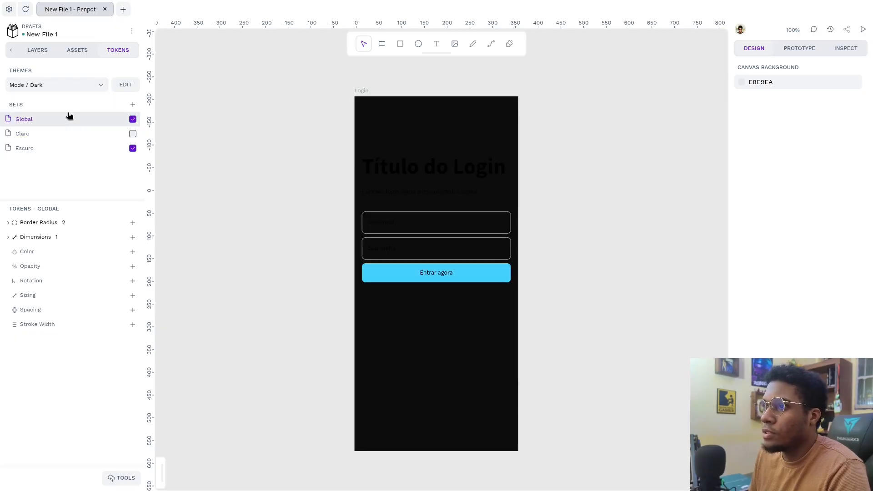
left_click(75, 89)
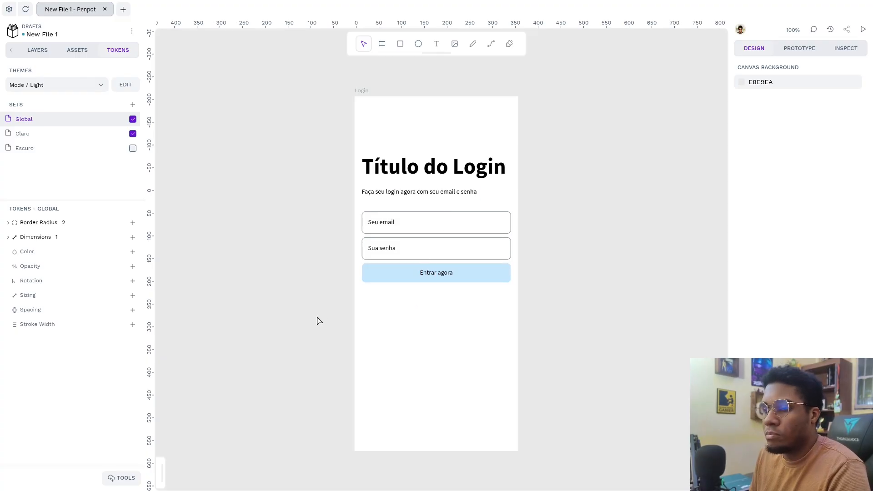
- Examine the "Entrar agora" button and the two input components on the Login board
mouse_move(328, 298)
left_mouse_down()
mouse_move(339, 300)
mouse_move(321, 308)
left_mouse_up()
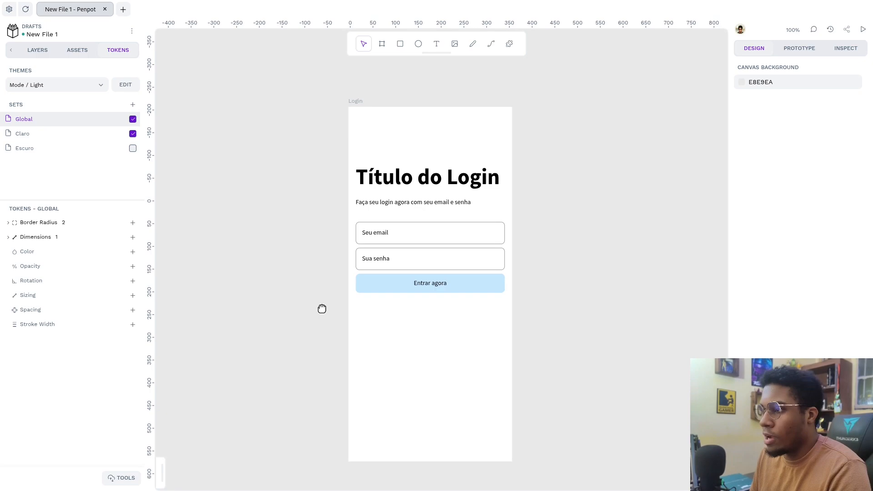
left_click(461, 290)
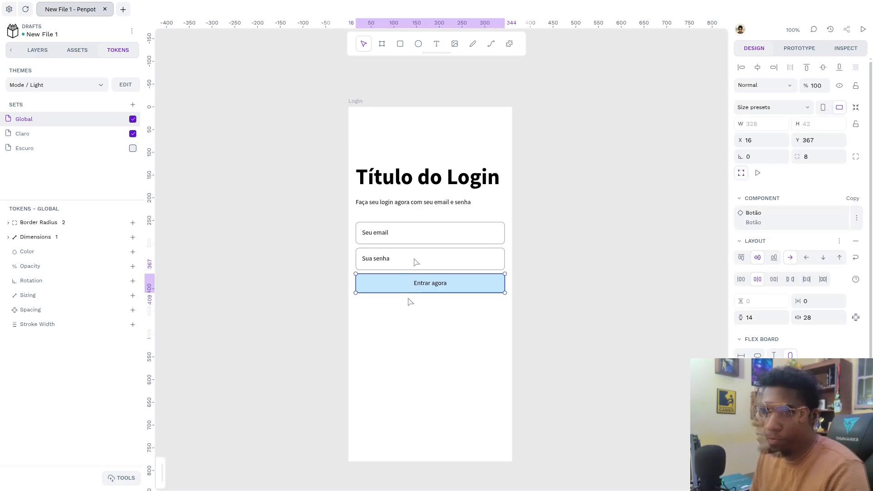
left_click(414, 259)
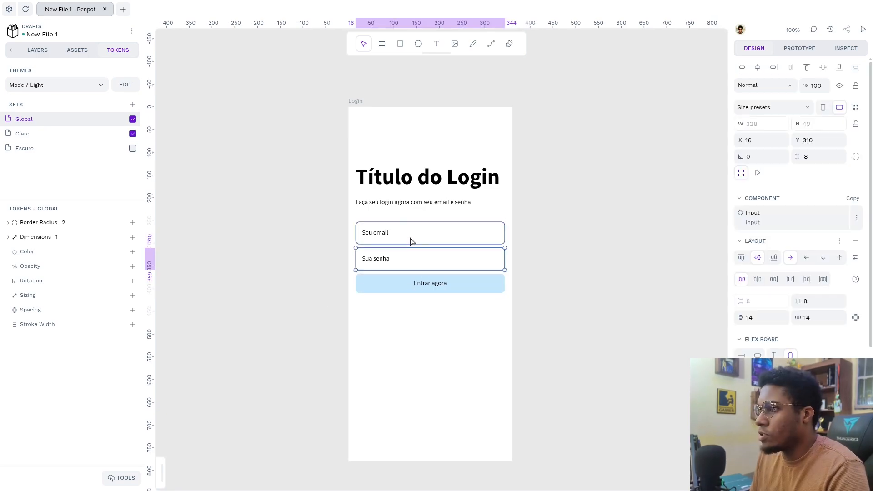
left_click(410, 239)
left_click(401, 259)
left_click(401, 239)
left_click(401, 266)
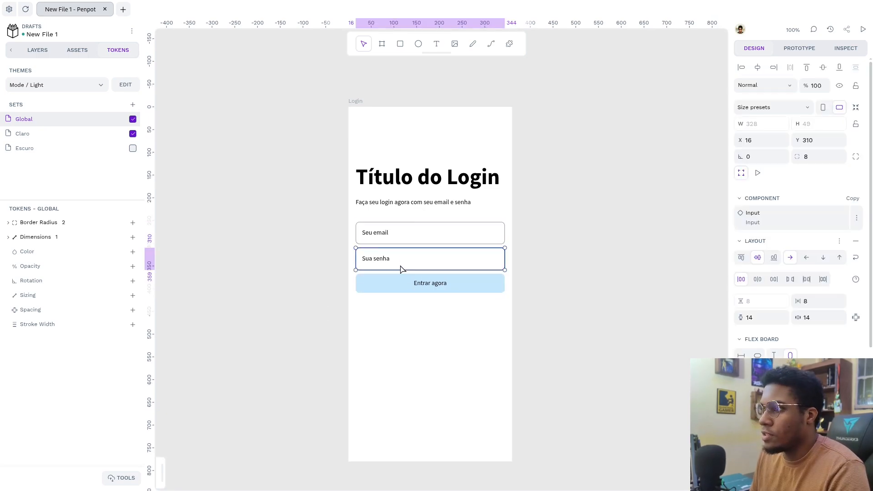
- Scatter the Login board's title, subtitle and email input freehand, with the subtitle at about X -44, Y 109 and the email input at about X 136, Y 224
left_click(37, 50)
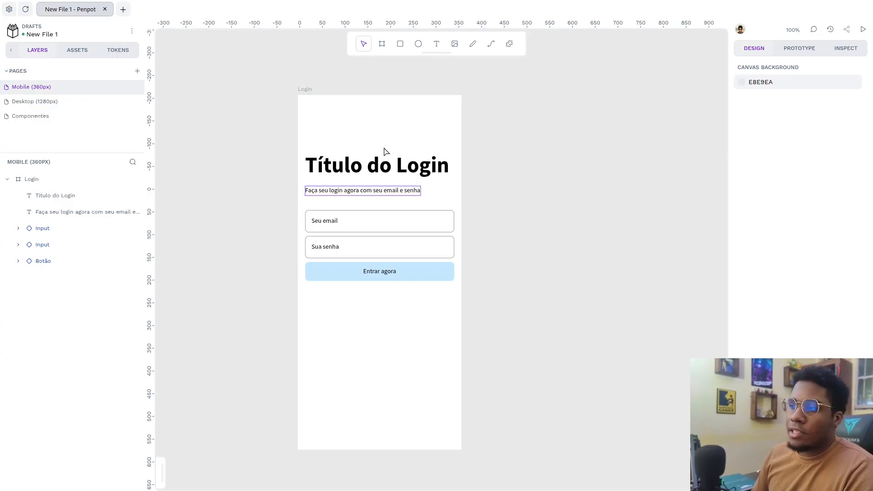
left_click_drag(354, 176, 384, 130)
left_click(350, 202)
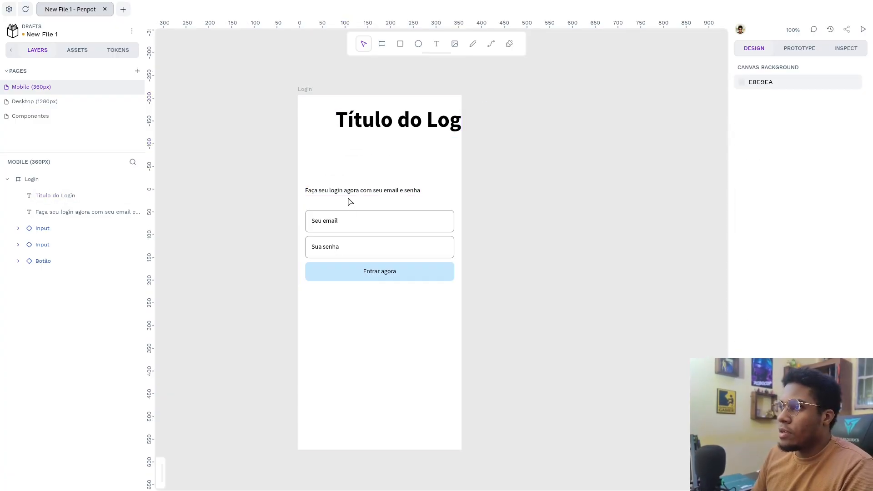
left_click(350, 193)
left_click_drag(388, 191, 354, 148)
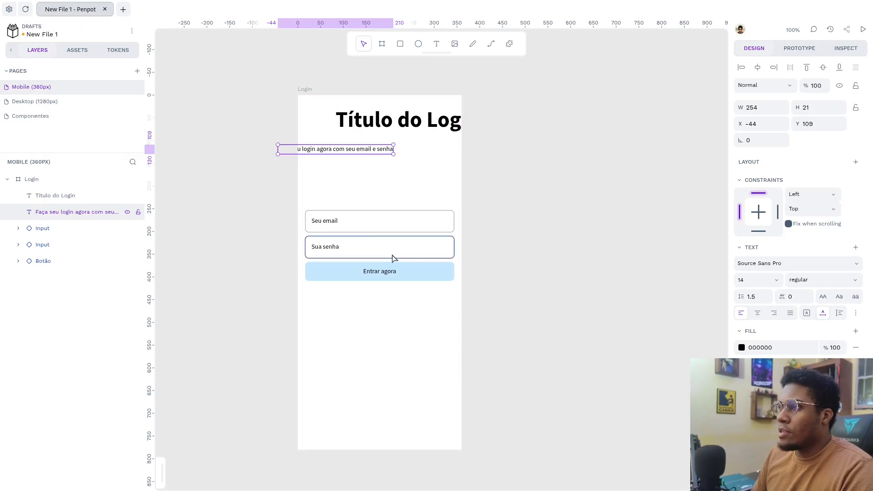
left_click_drag(358, 228, 412, 216)
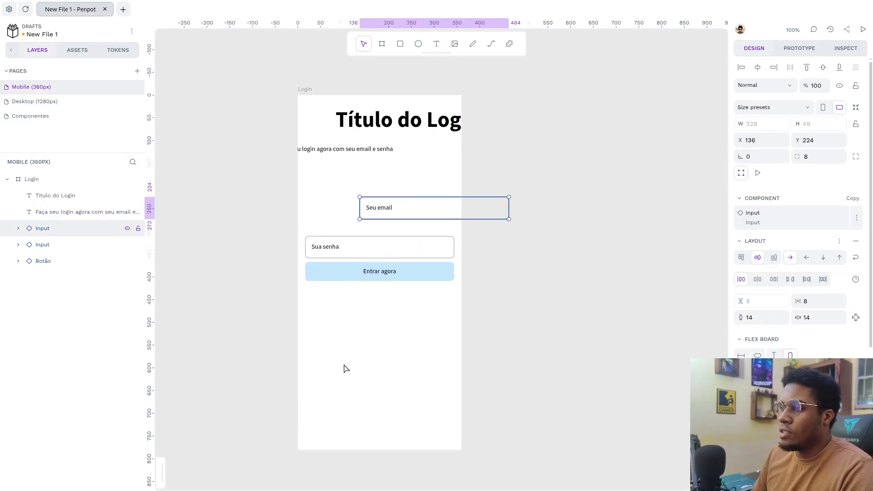
left_click(350, 340)
- Show the Login board's column guides and align the "Seu email" input to them at X 16, Y 253
left_click(309, 97)
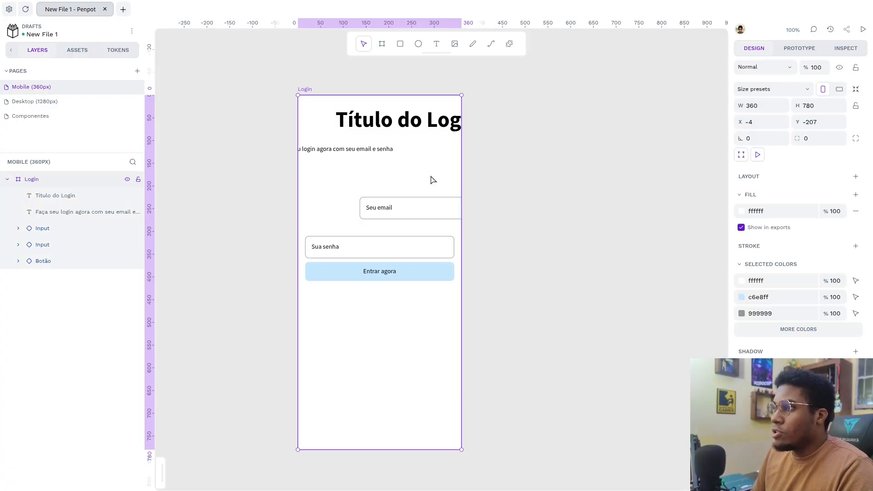
key("ctrl+apostrophe")
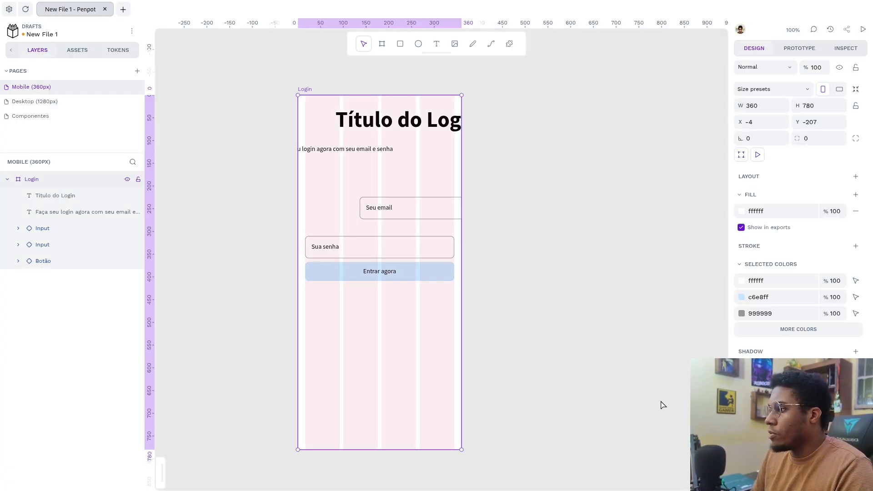
left_click(423, 212)
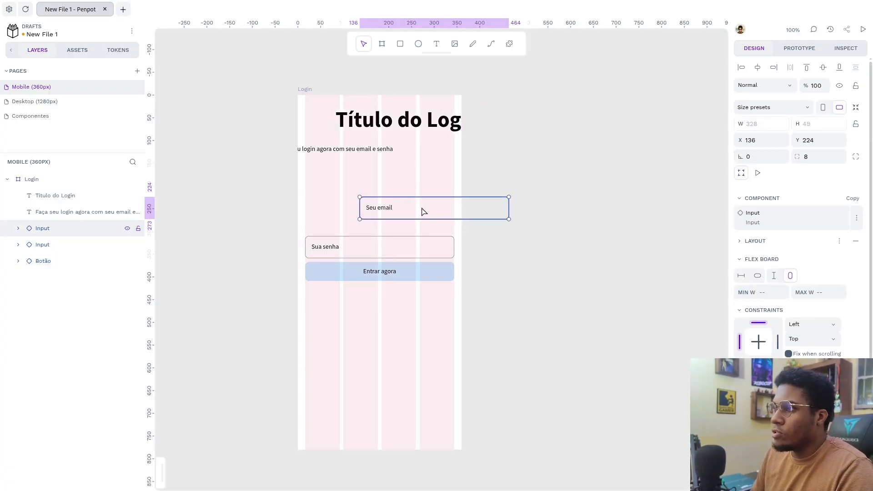
left_click_drag(423, 211, 364, 223)
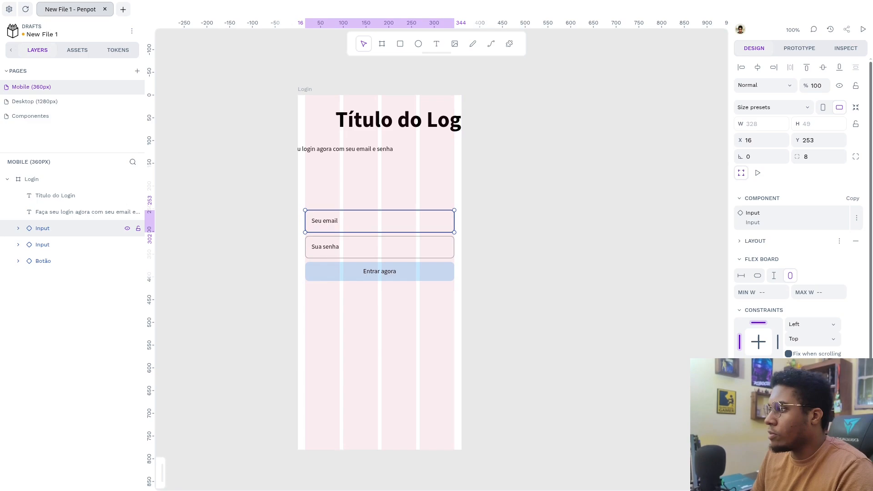
- Hide the column guides on the Login board
scroll(774, 391, "down", 3)
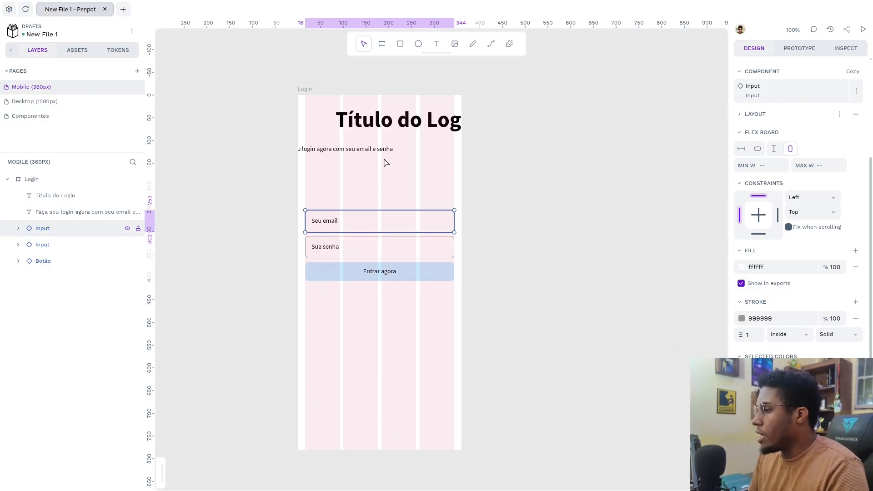
left_click(308, 93)
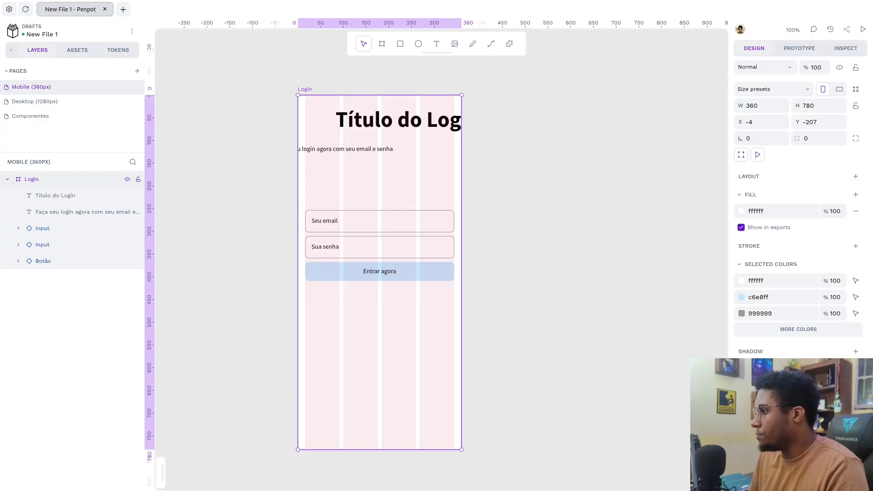
left_click(840, 404)
left_click(551, 229)
- Apply a flex layout to the Login board and align its items to the horizontal center
left_click(306, 91)
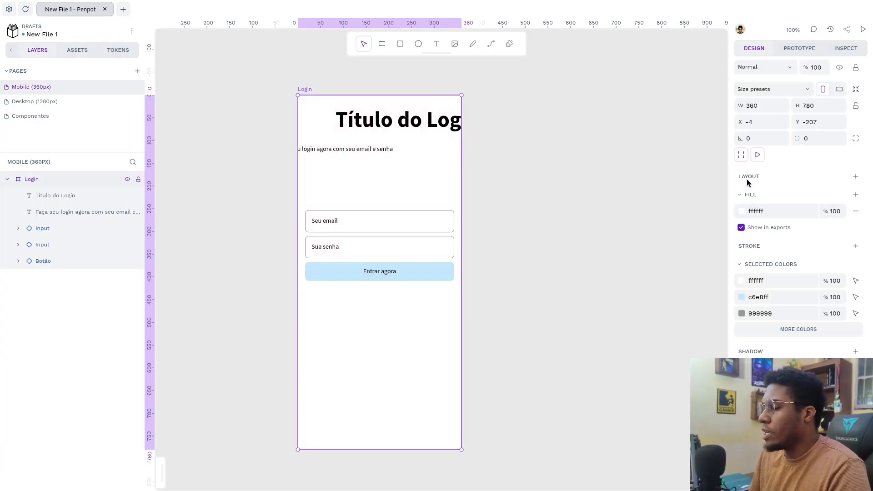
left_click(856, 177)
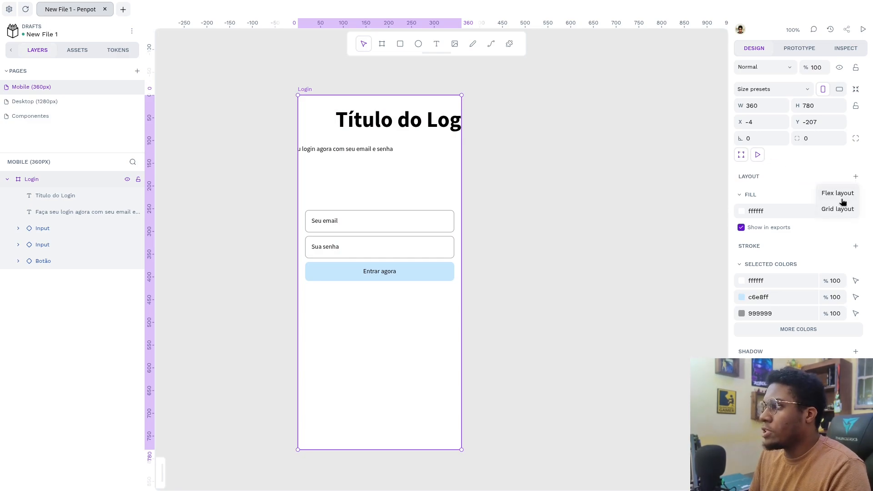
left_click(850, 194)
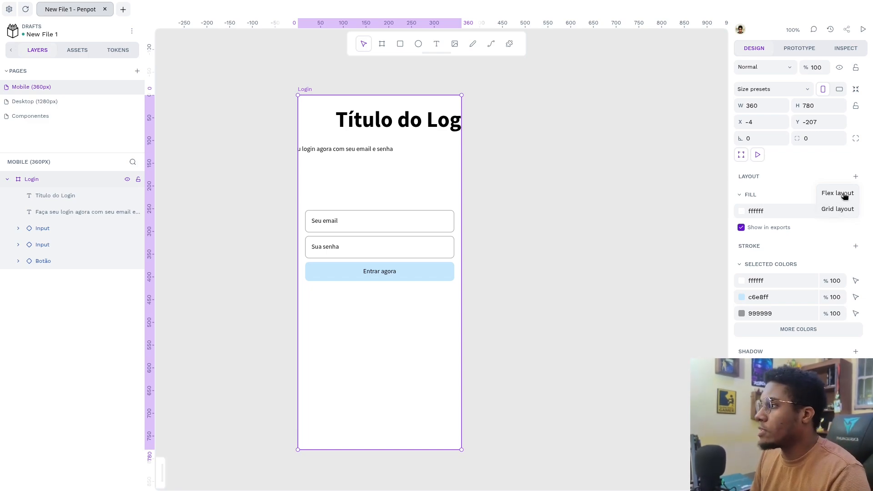
left_click(844, 195)
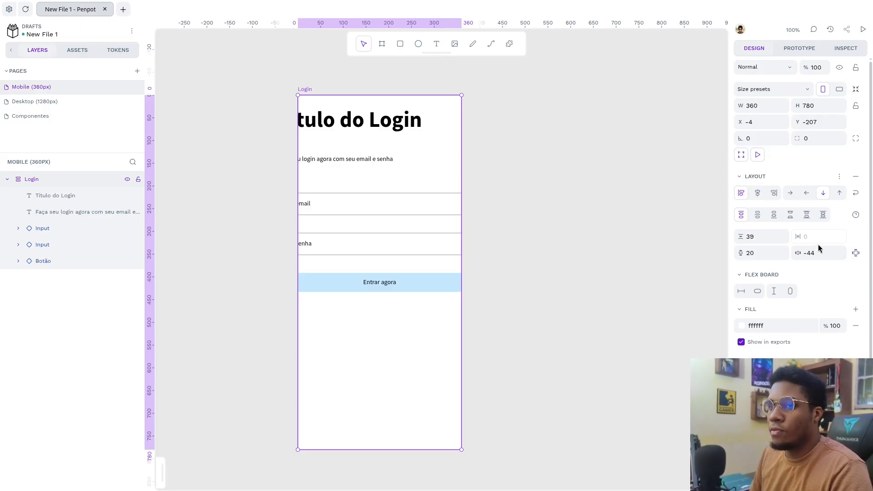
left_click(741, 195)
left_click(758, 193)
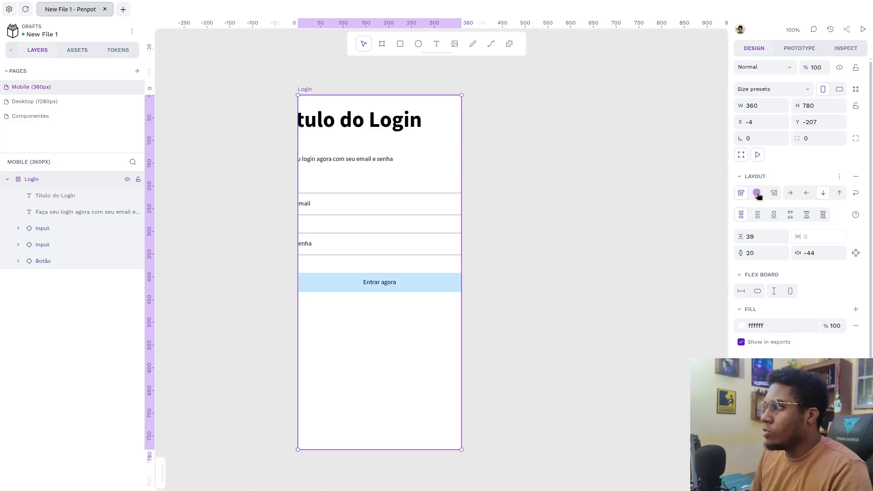
- Try the center and end horizontal alignments on the Login board's items and settle on start alignment
left_click(776, 195)
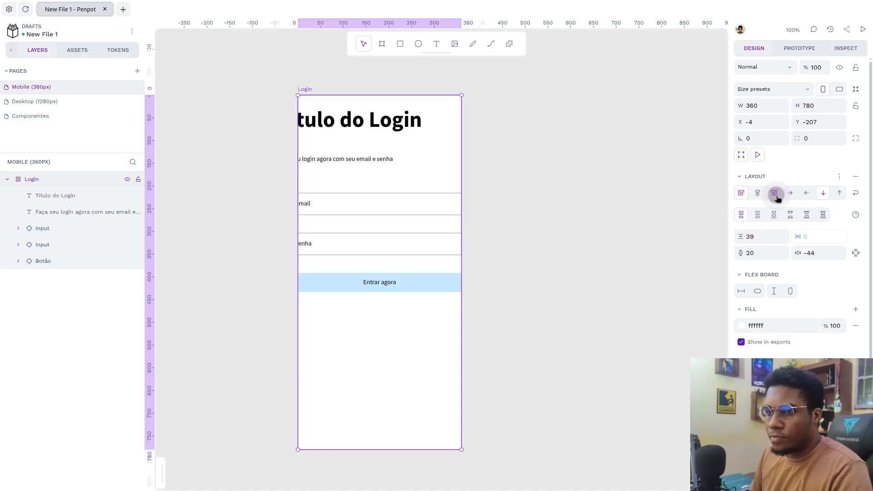
left_click(773, 197)
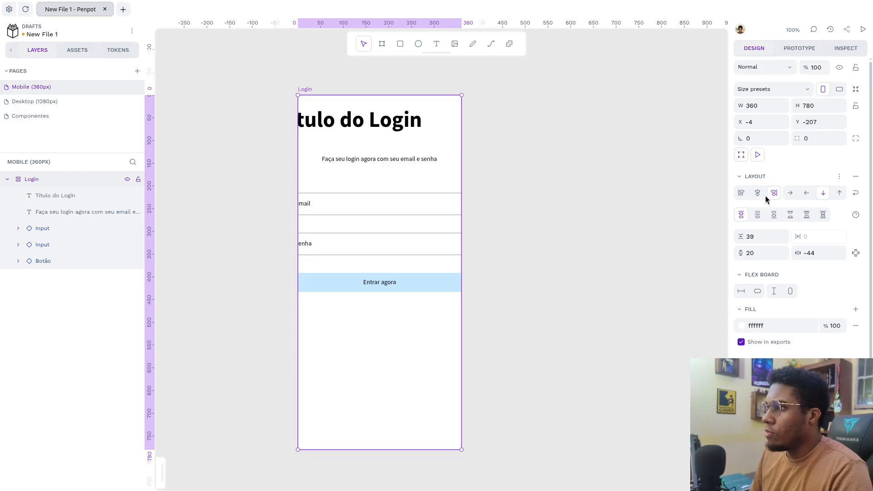
left_click(741, 195)
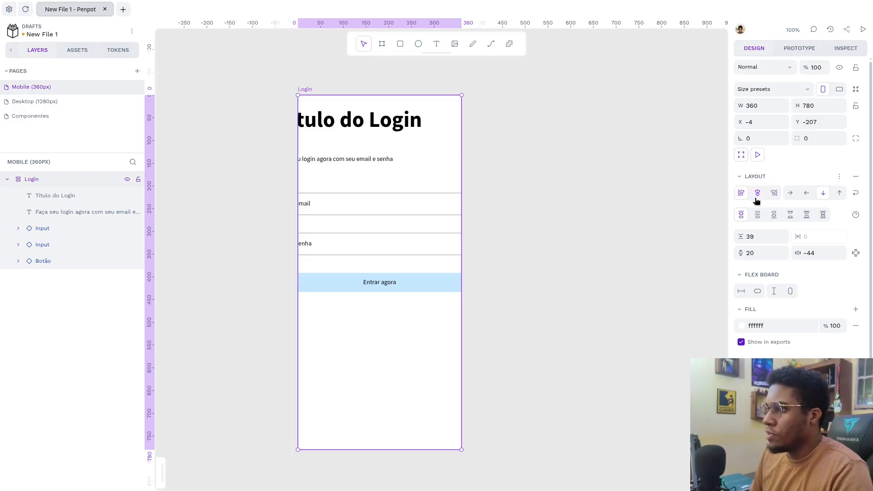
left_click(757, 195)
left_click(774, 194)
left_click(745, 196)
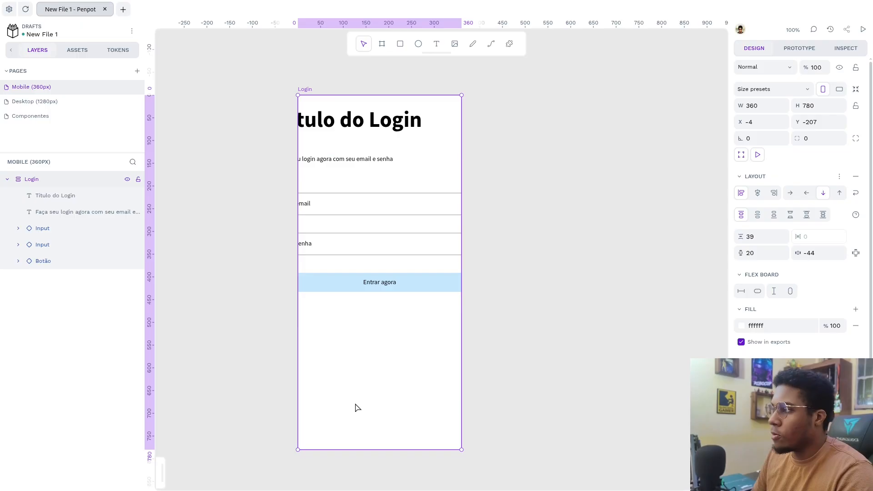
- Try the center, end, space-between, space-around and space-evenly vertical distributions on the Login board's items
left_click(758, 217)
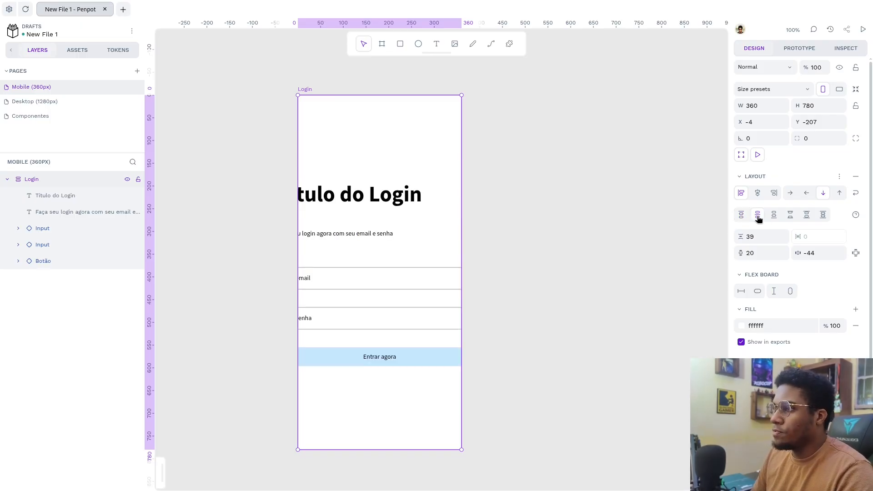
left_click(777, 218)
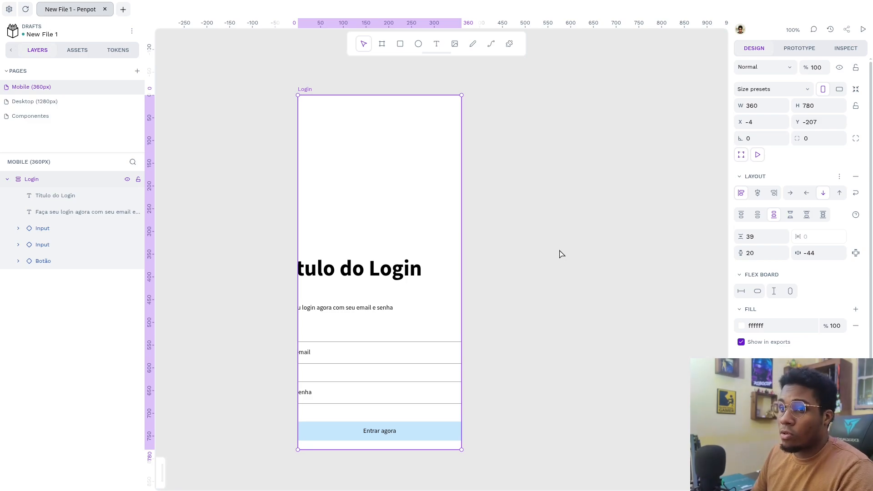
left_click(791, 218)
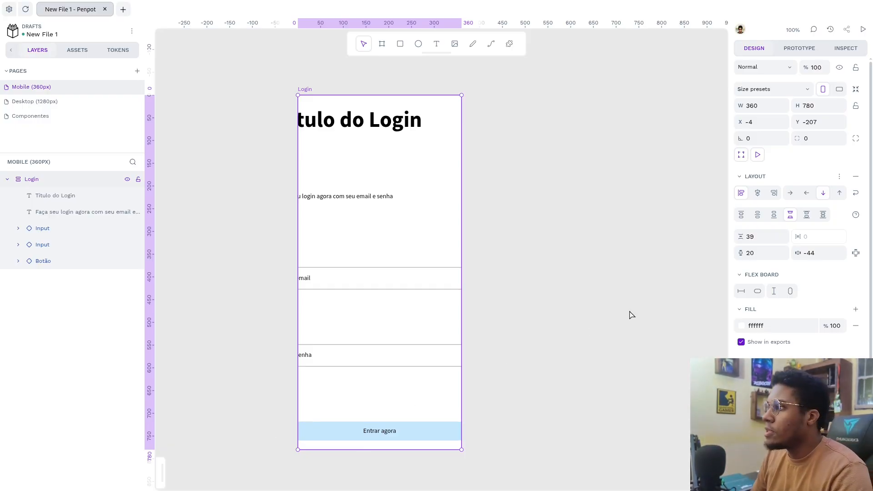
left_click(807, 218)
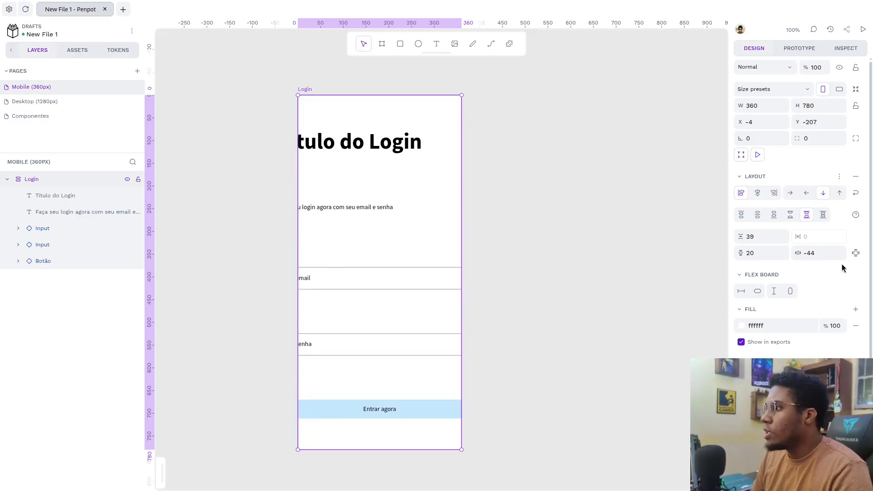
left_click(824, 216)
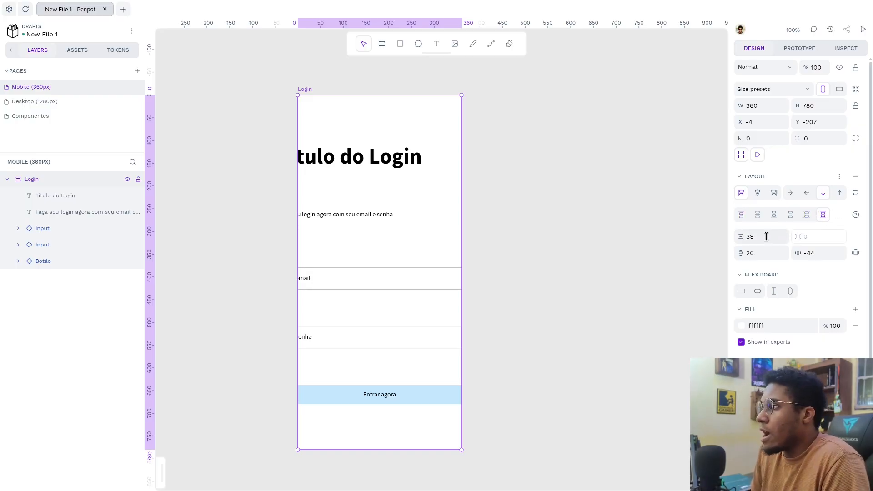
- Justify the Login board's items to the vertical center after trying the start and end options
left_click(761, 236)
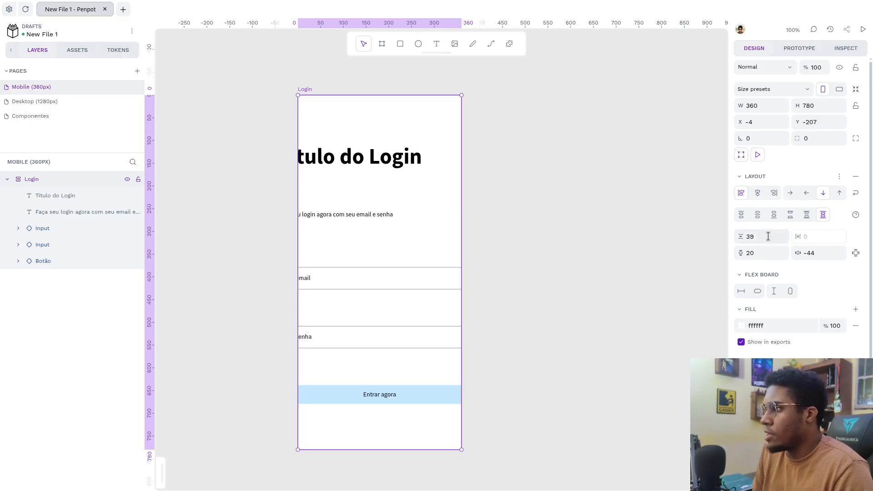
left_click(768, 236)
left_click(812, 234)
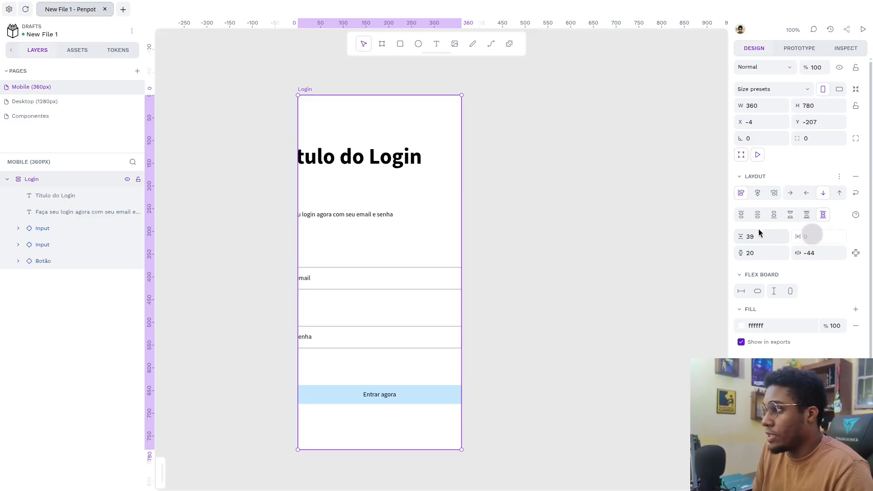
left_click(742, 217)
left_click(773, 217)
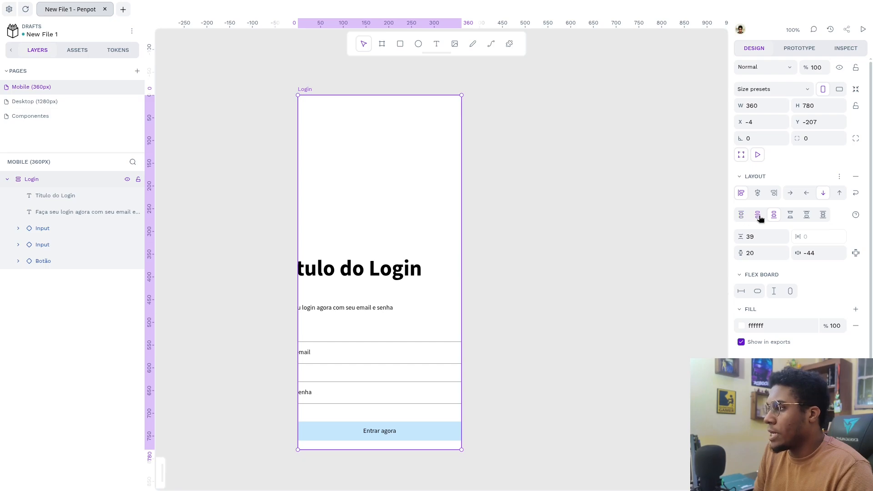
left_click(759, 217)
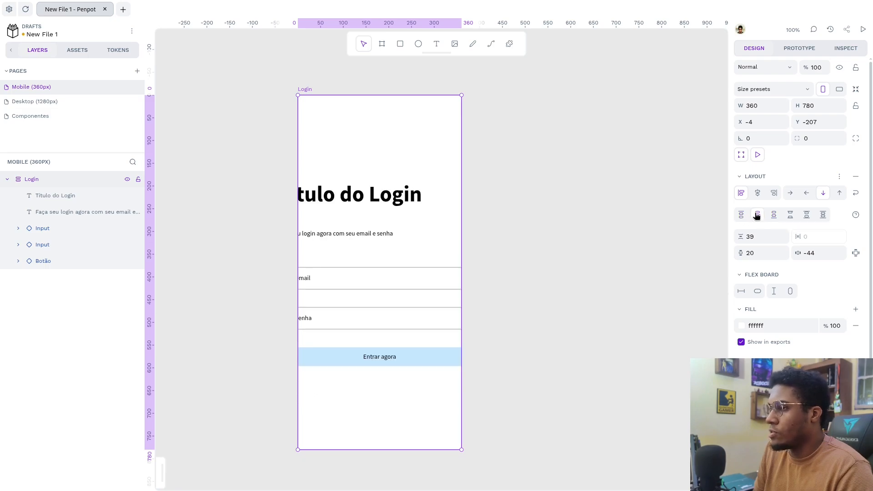
- Set the row gap of the Login board's flex layout to 16
left_click(758, 236)
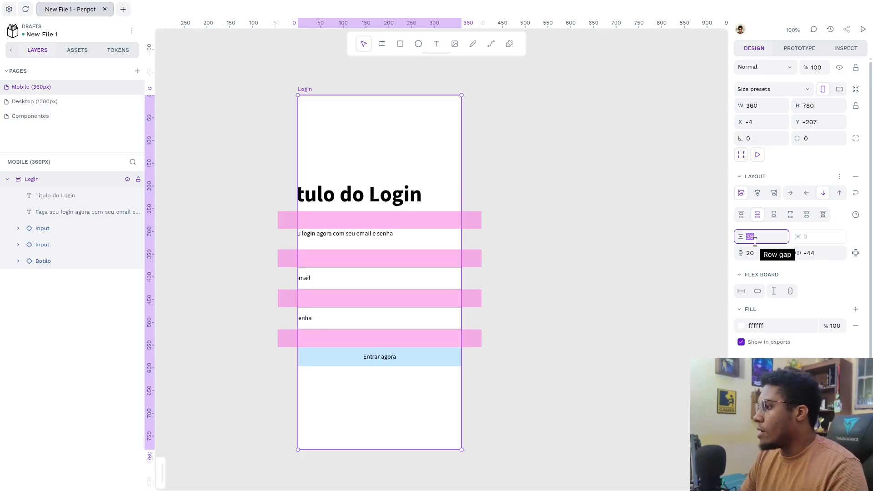
type("16")
key("Return")
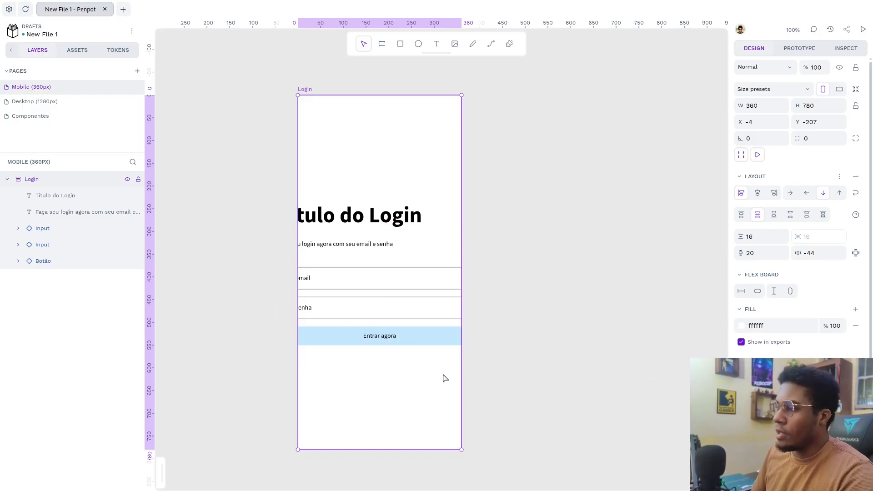
- Check the Login board's vertical and horizontal paddings and set the horizontal padding to 0
left_click(770, 251)
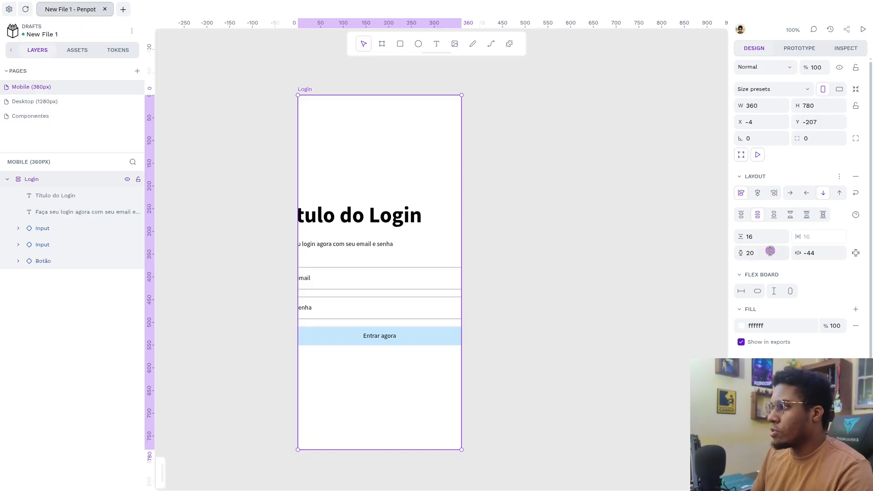
left_click(819, 254)
left_click(770, 253)
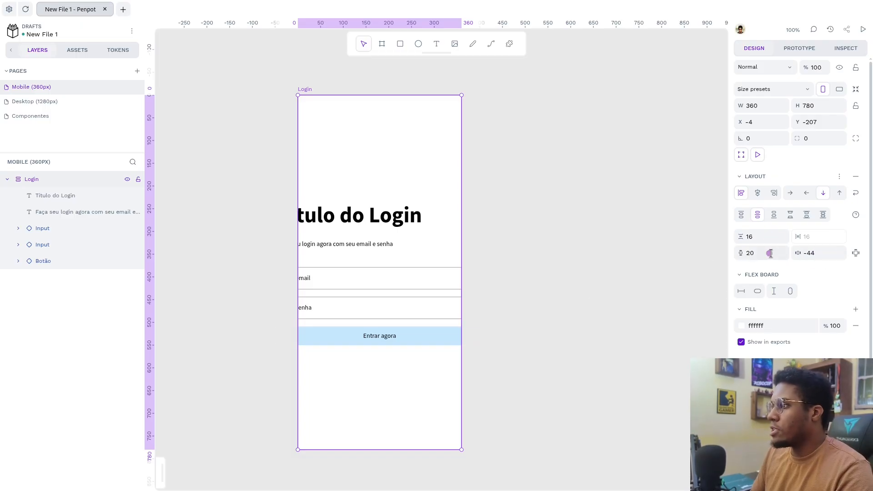
left_click(827, 253)
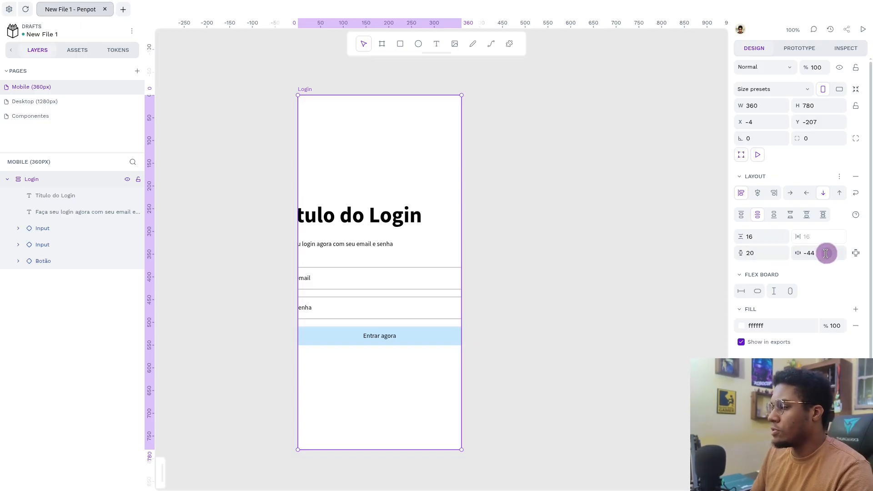
left_click(753, 251)
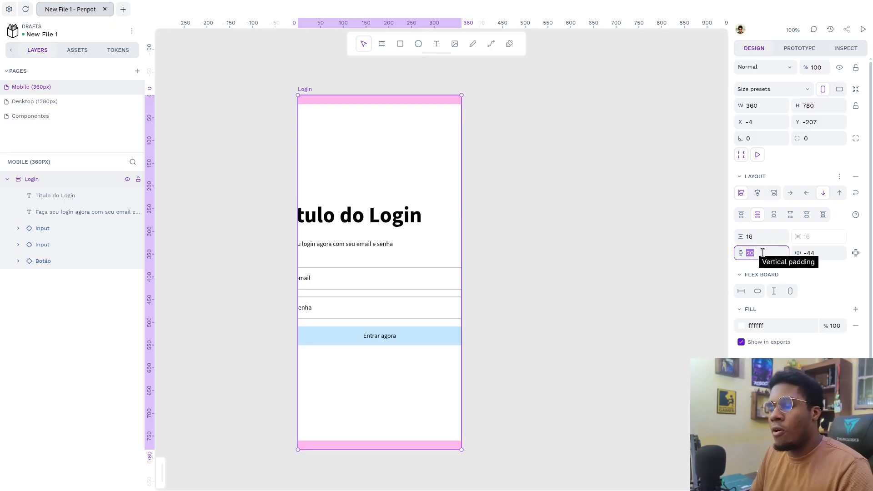
left_click(821, 253)
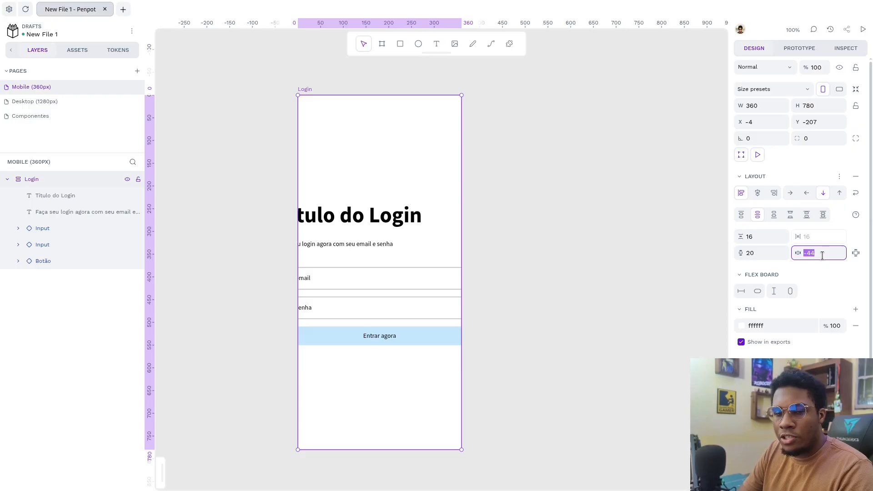
type("0")
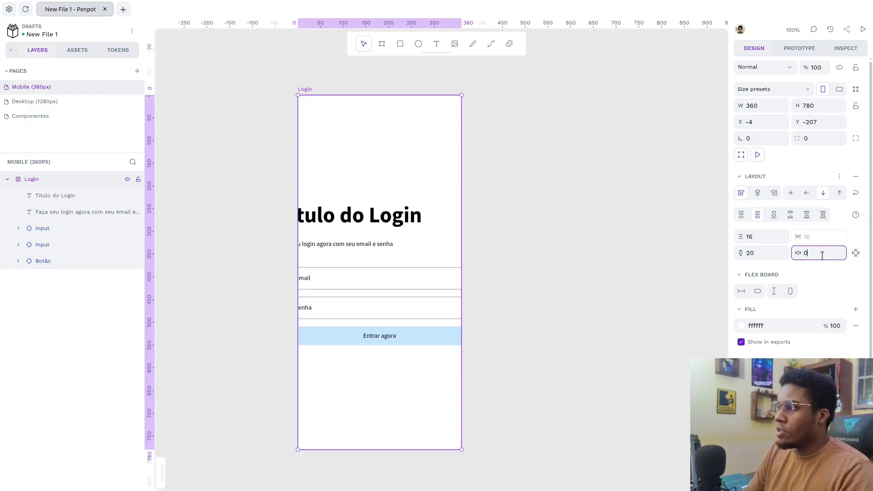
key("Return")
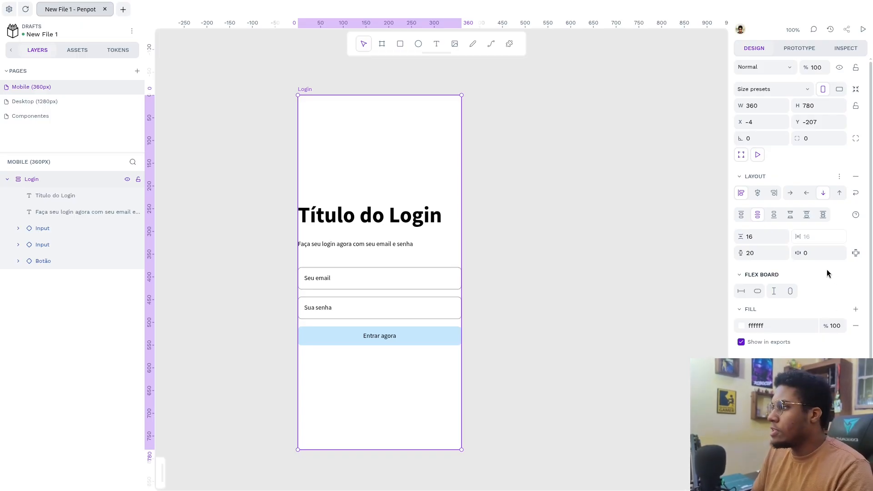
- Set both the horizontal and vertical padding of the Login board to 24
left_click(823, 252)
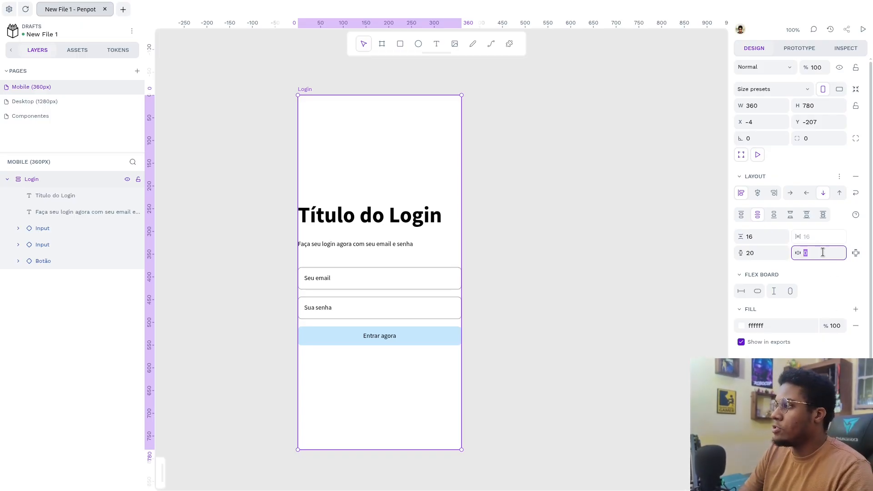
type("24")
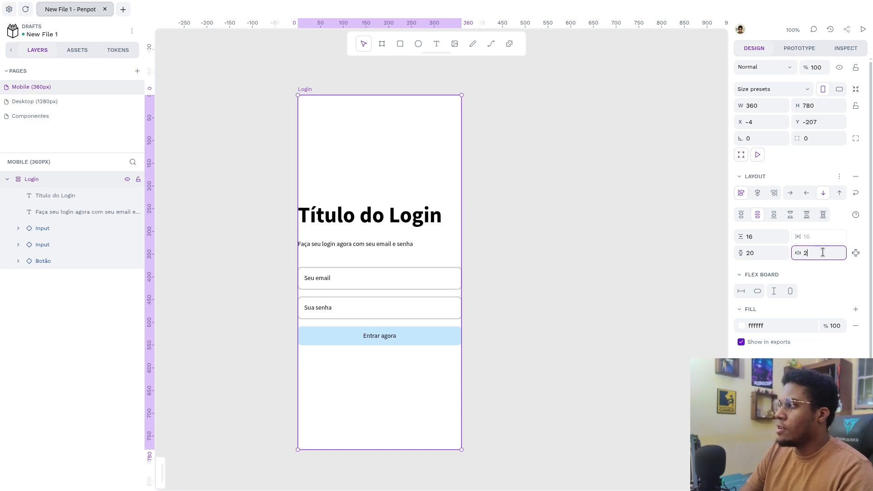
key("Return")
left_click(766, 250)
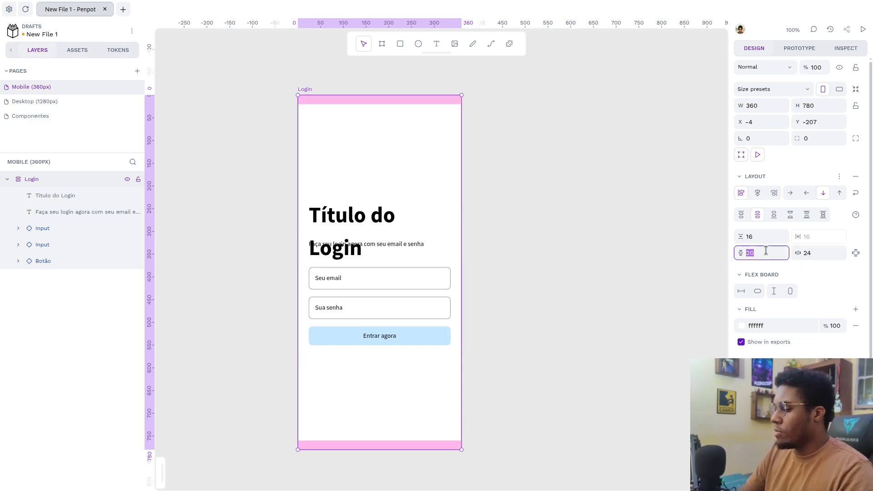
type("24")
key("Return")
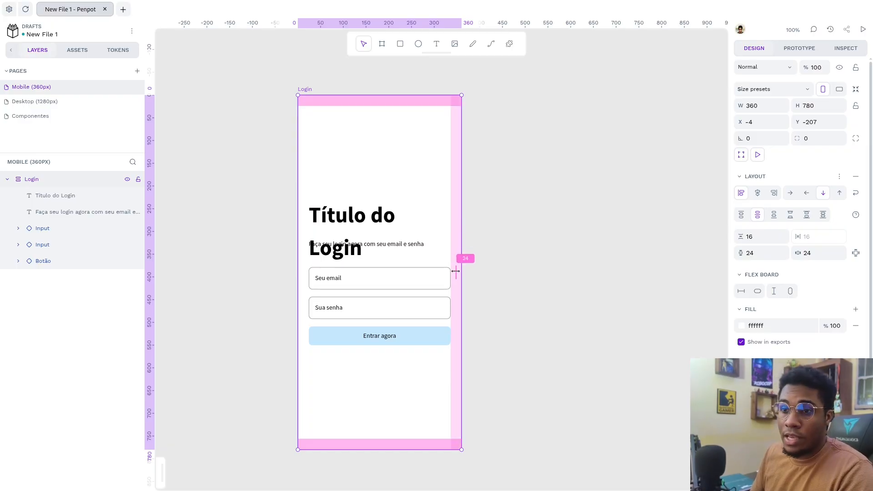
- Examine the Login board's independent padding for each of its four sides and return to the combined padding view
left_click_drag(456, 271, 463, 271)
left_click(856, 252)
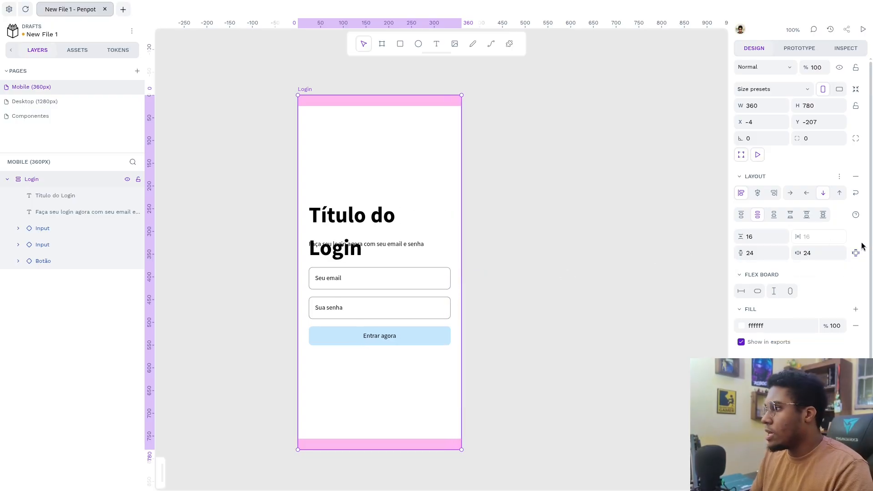
left_click(857, 256)
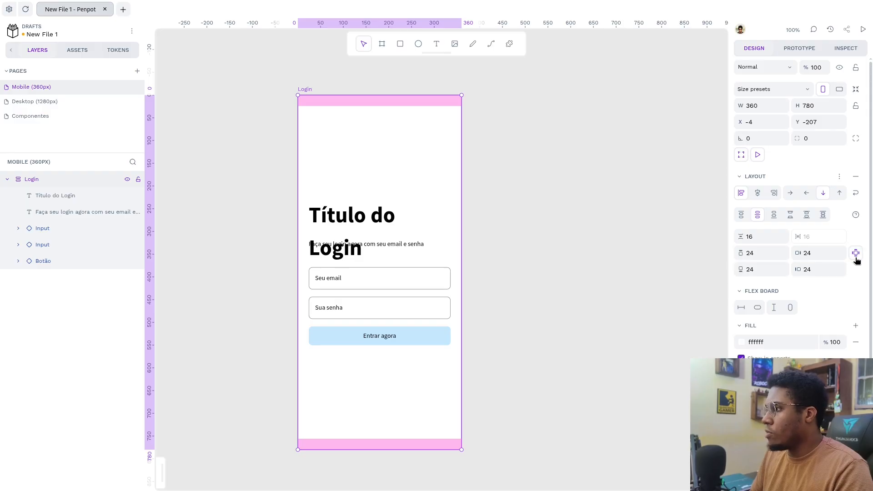
left_click(770, 268)
left_click(770, 255)
left_click(815, 253)
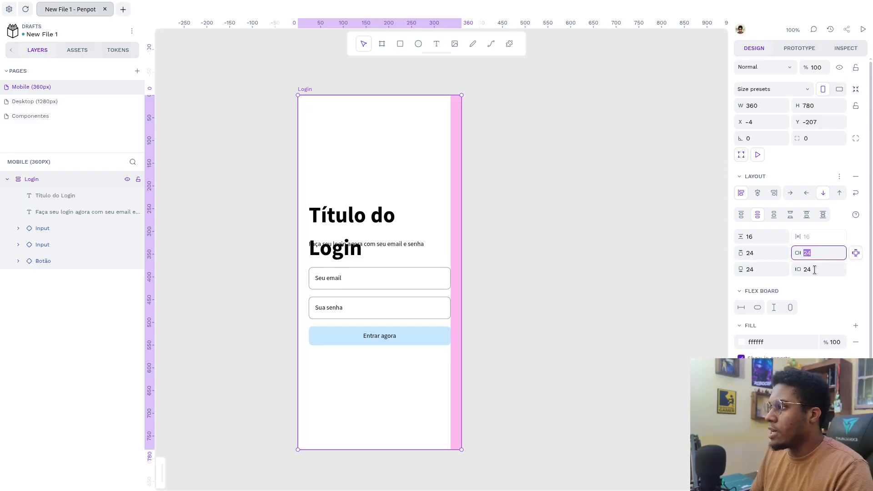
left_click(815, 270)
left_click(770, 271)
left_click(767, 252)
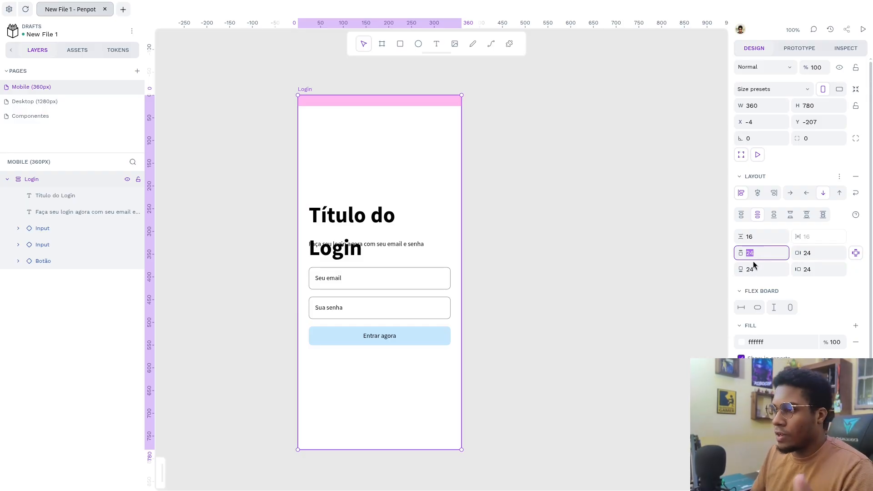
left_click(856, 253)
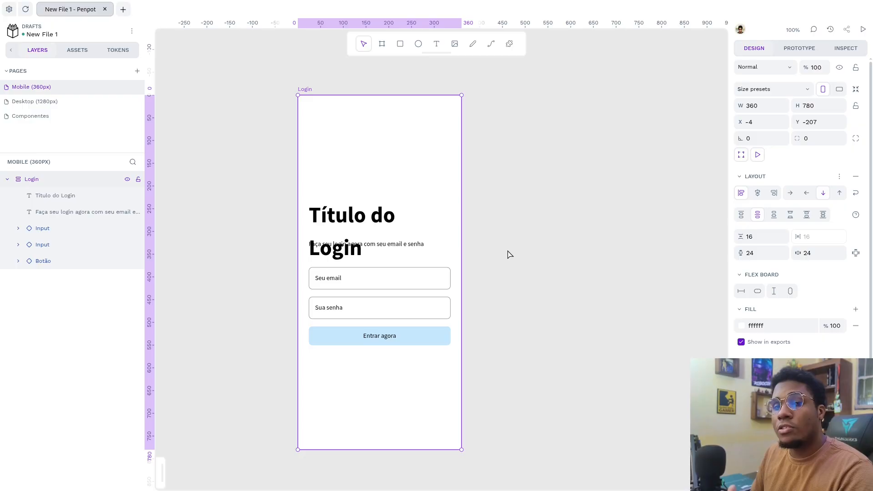
- Select the "Título do Login" text and examine its flex element width, position and z-index options
left_click(353, 215)
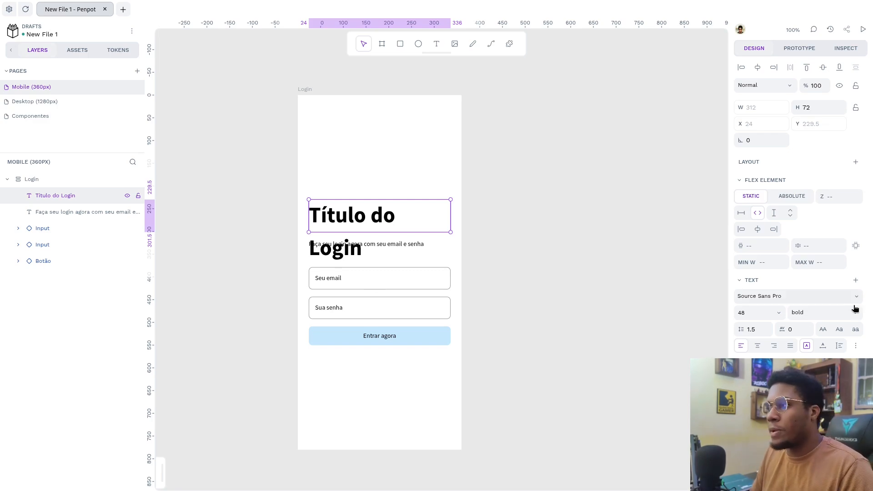
left_click(764, 212)
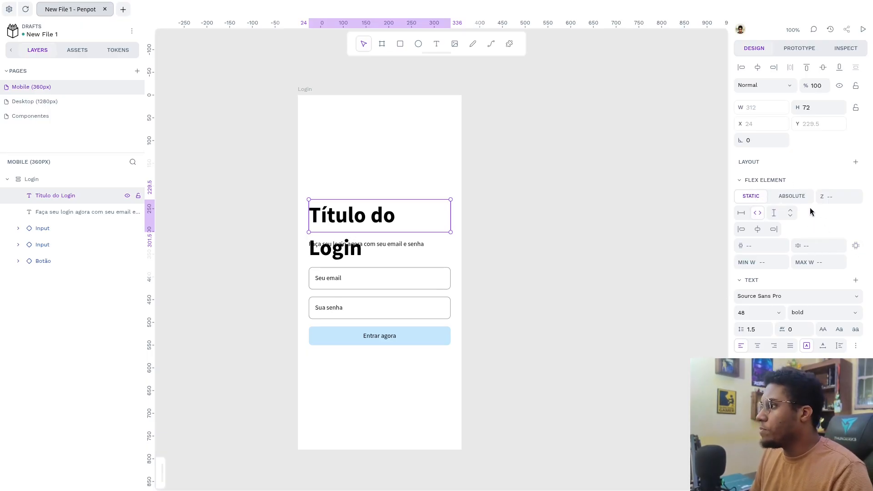
left_click(751, 197)
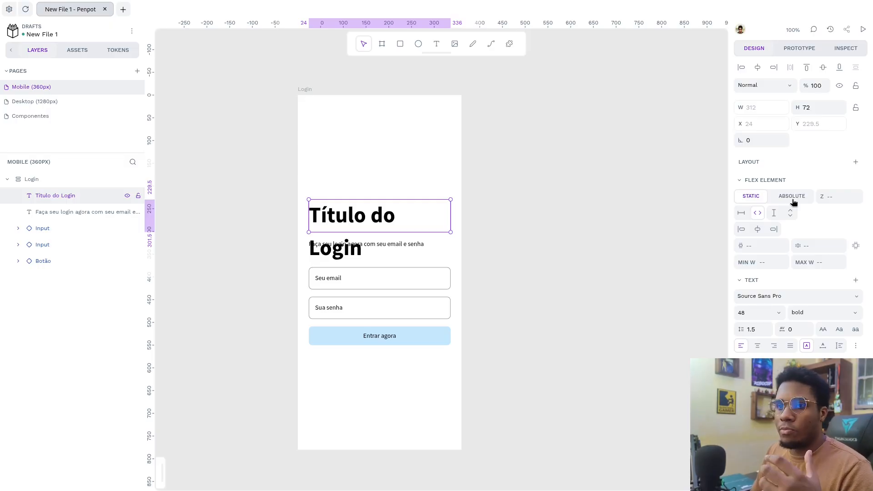
left_click(832, 201)
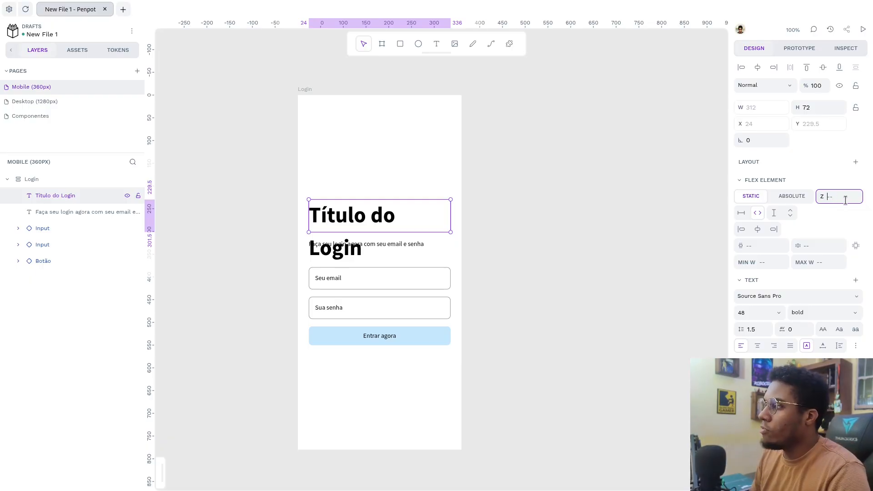
- Try absolute positioning on the title text and return it to static with 100% width
left_click(792, 197)
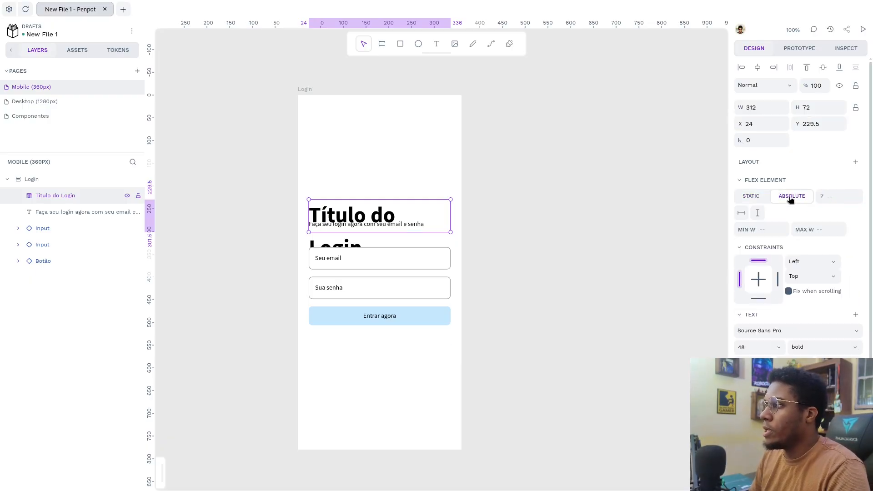
left_click(746, 197)
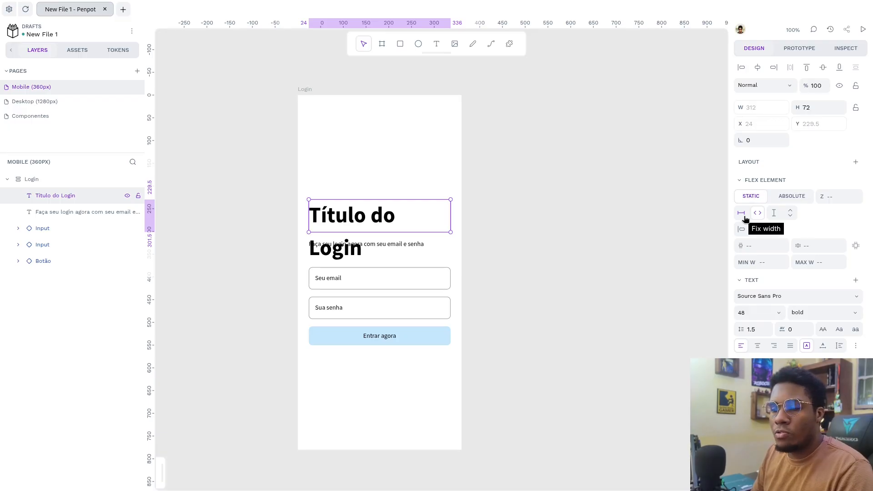
left_click(759, 213)
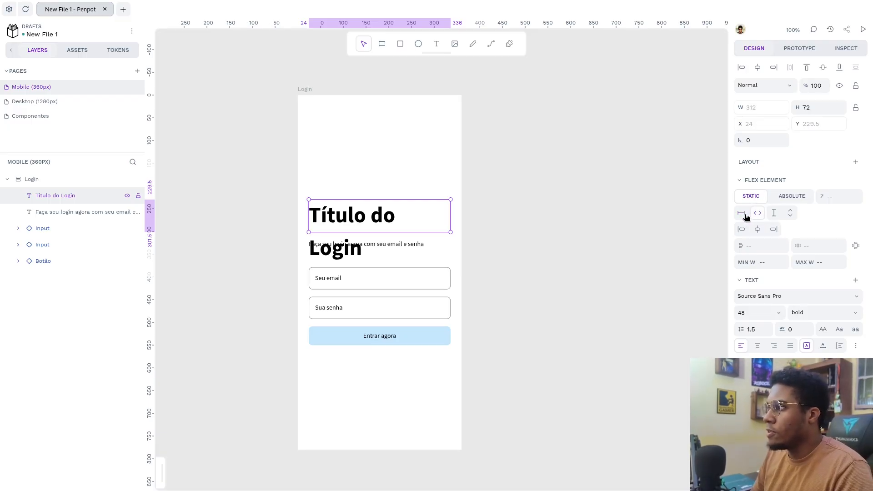
left_click(756, 214)
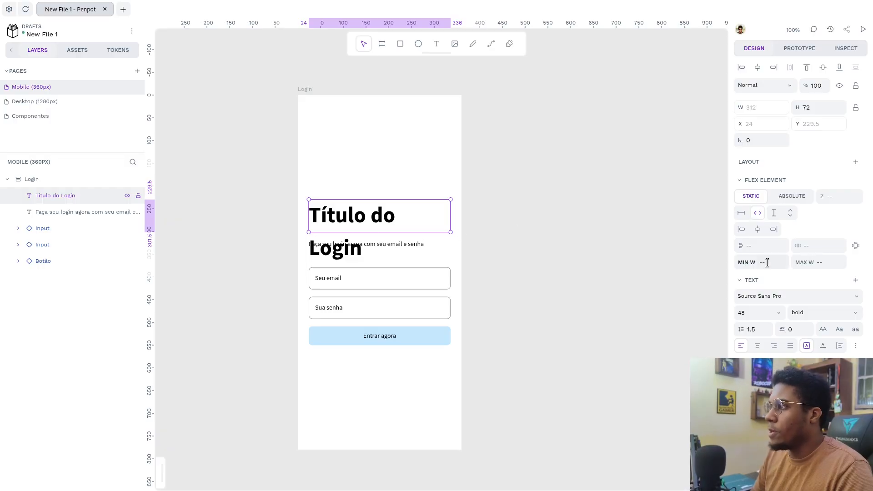
- Try 100% height on the title text, return to fixed height and shrink its box to about 104 high
left_click(790, 214)
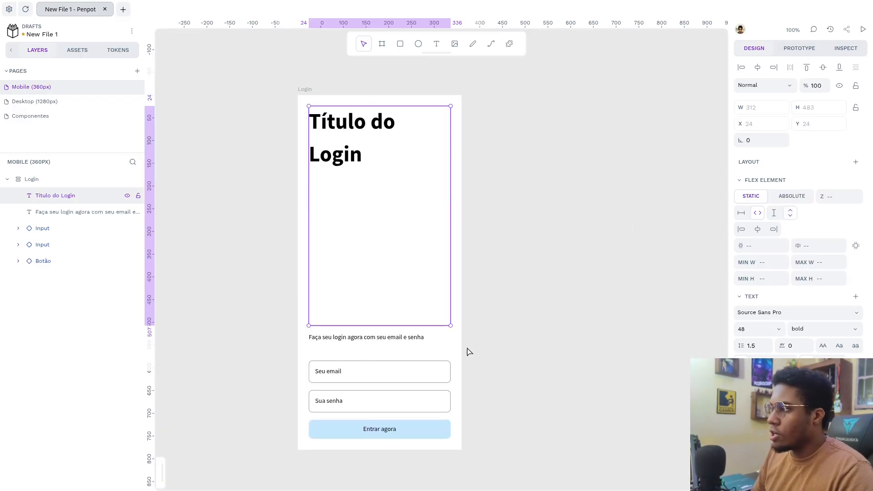
left_click(775, 215)
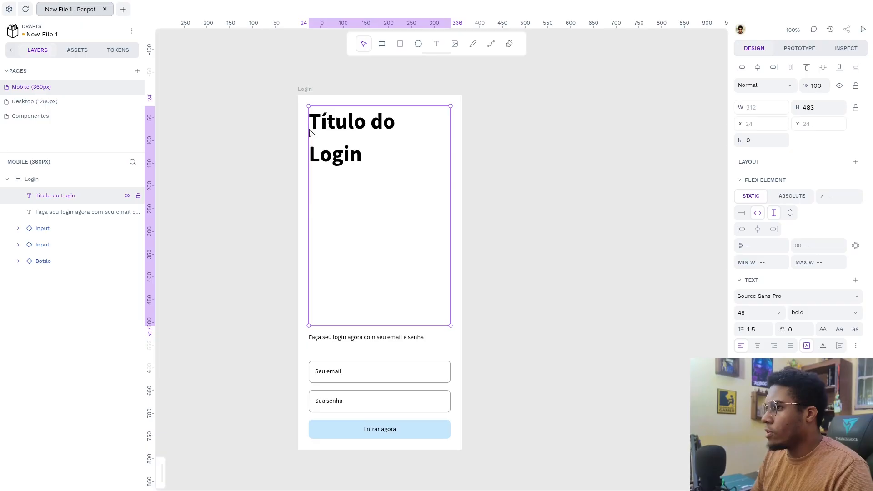
left_click_drag(371, 325, 359, 237)
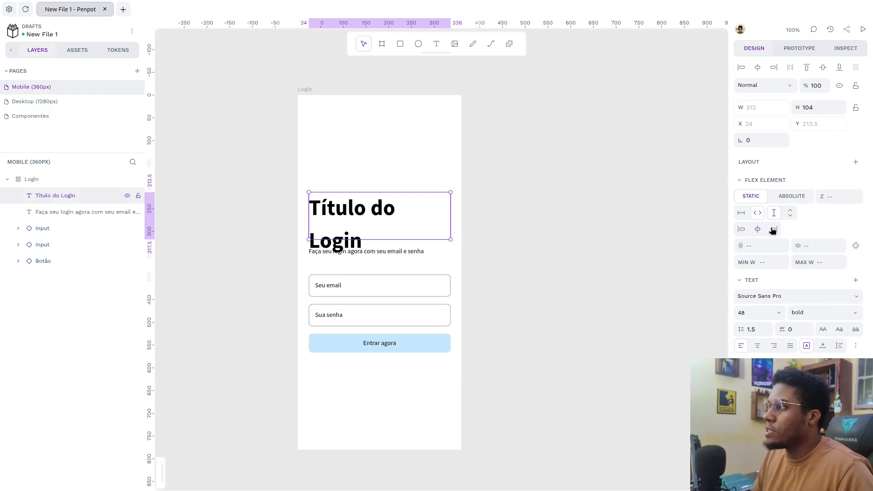
- Align the title text to the end of the layout, fix its width and narrow its box to about 200
left_click(773, 230)
left_click(744, 216)
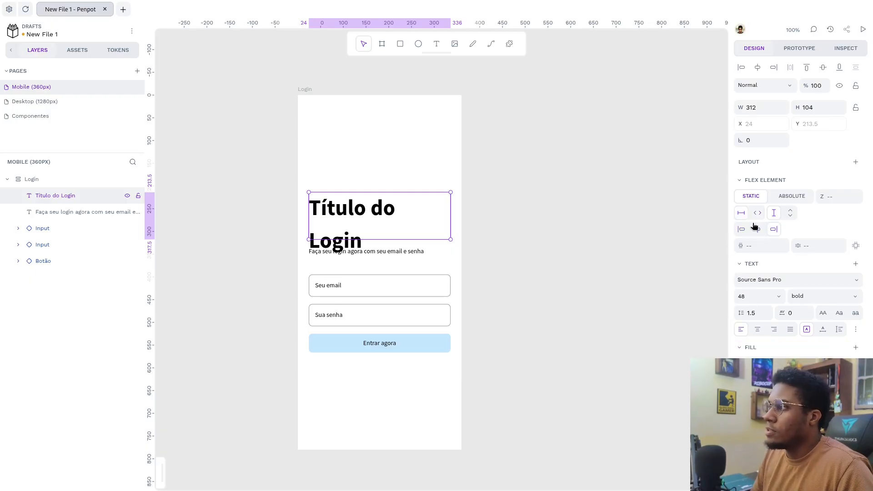
left_click_drag(308, 220, 360, 220)
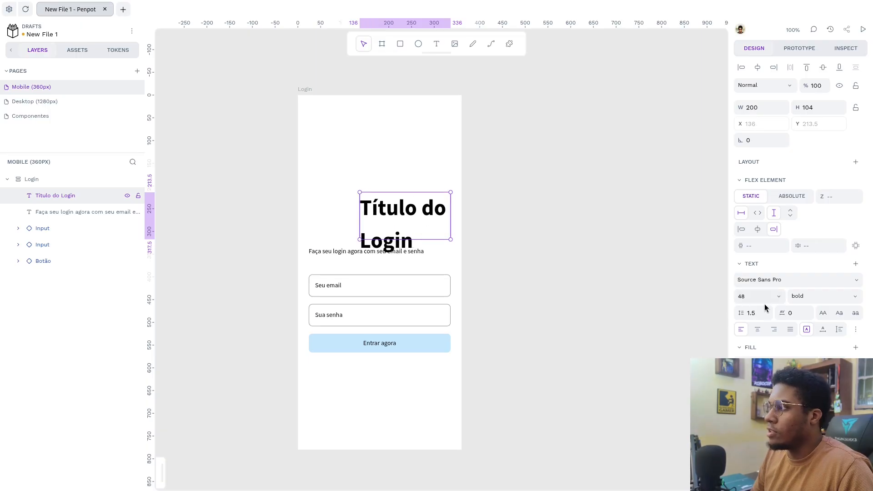
- Try center and start alignment on the title text, clear its individual alignment and restore 100% width
left_click(758, 230)
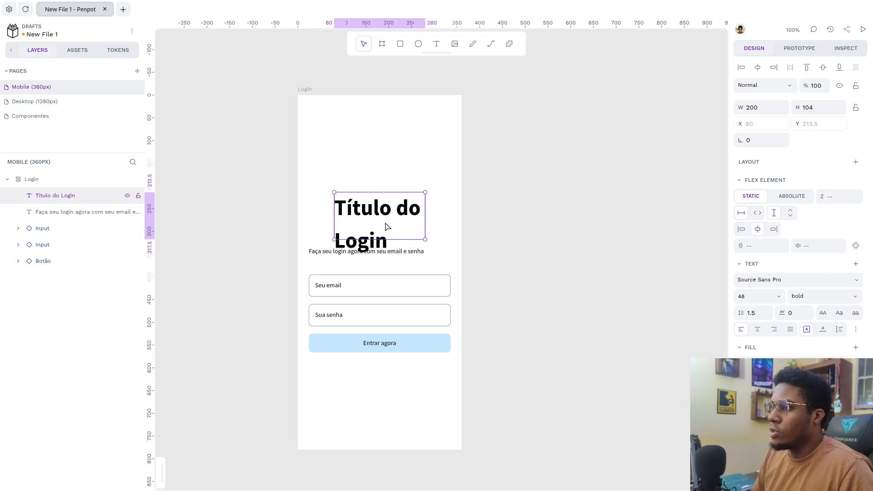
left_click(742, 230)
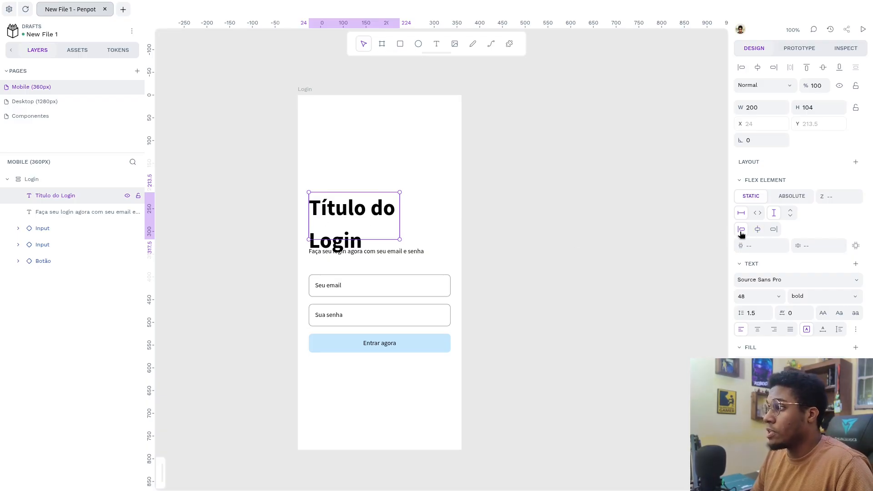
left_click(742, 231)
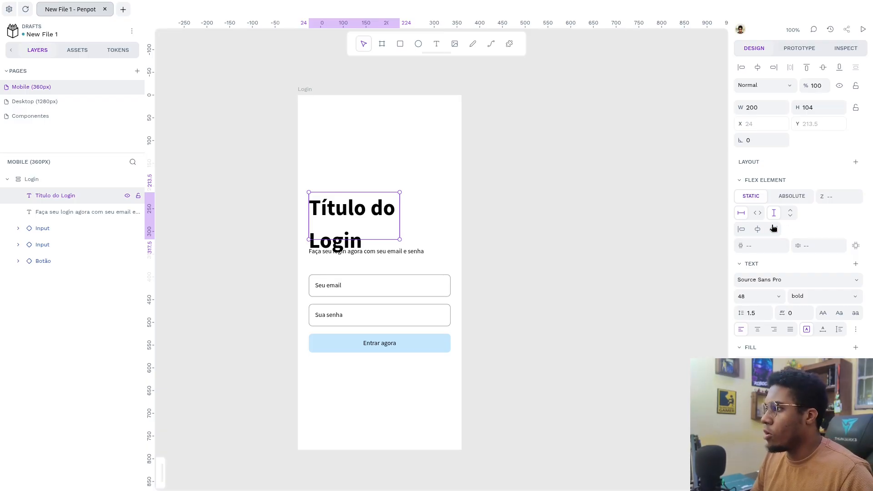
left_click(757, 214)
- Examine the title text's combined vertical and horizontal margin settings
left_click(754, 246)
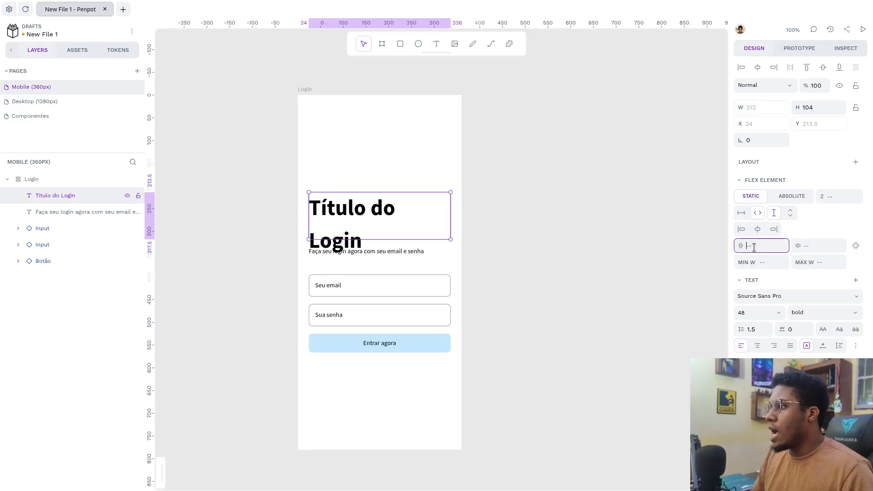
left_click(821, 246)
left_click(752, 247)
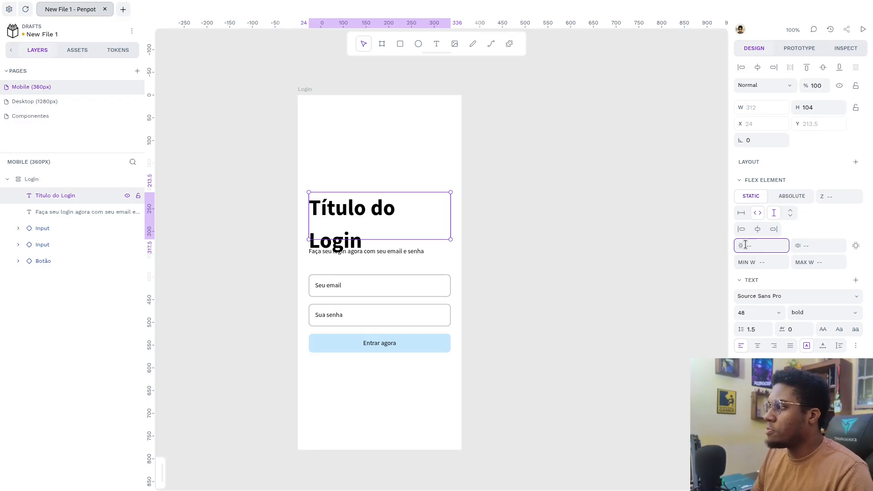
left_click(745, 245)
left_click(805, 245)
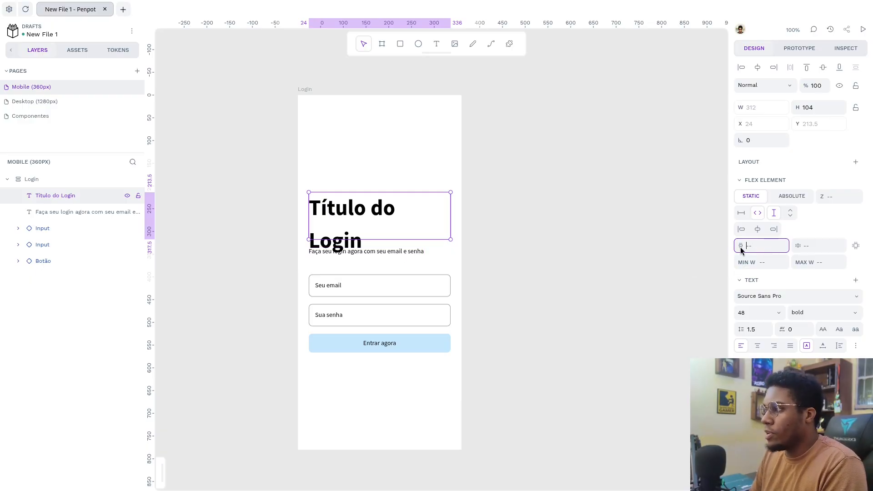
left_click(809, 246)
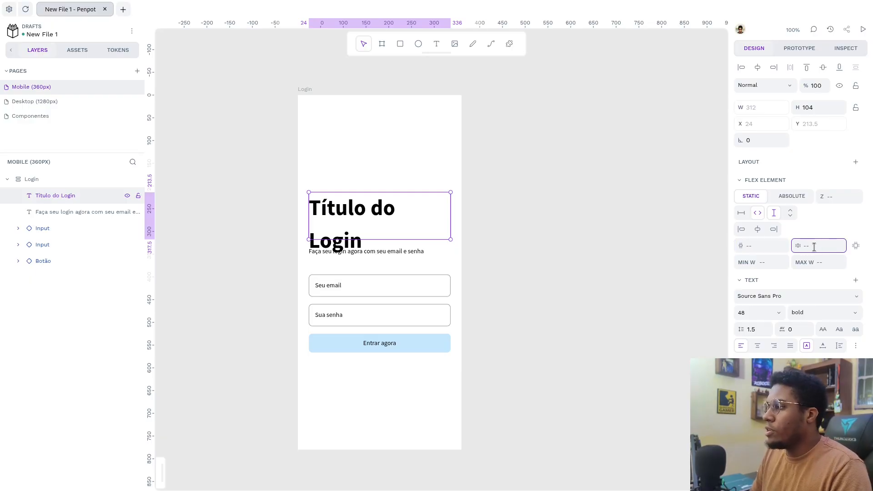
- Show the title text's independent margins and examine the settings for its individual sides
left_click(856, 246)
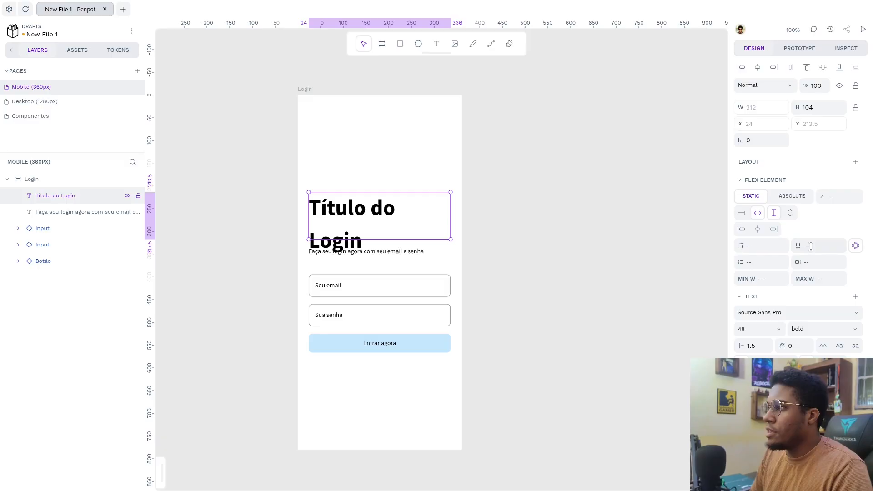
left_click(762, 246)
left_click(769, 261)
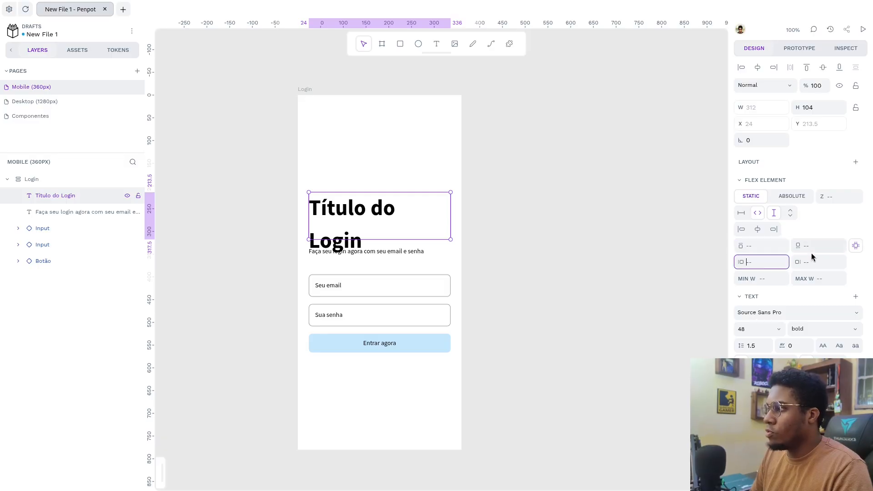
left_click(812, 262)
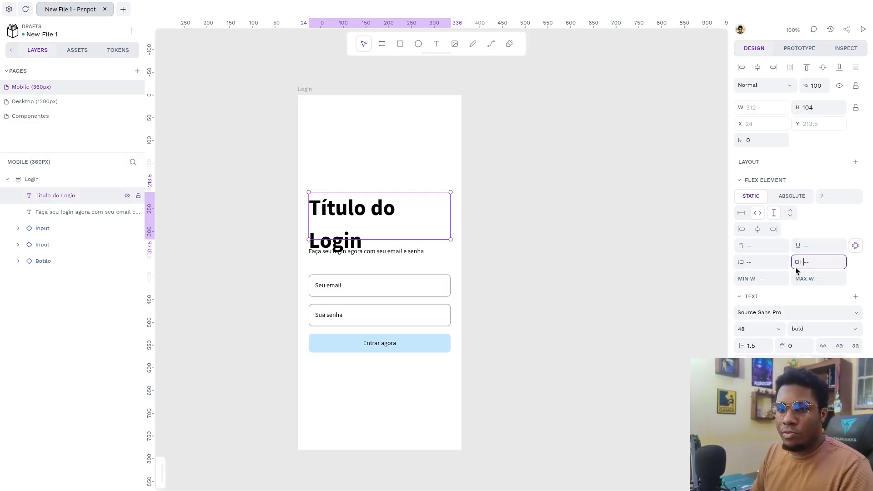
- Examine the minimum and maximum width settings of the title text
left_click(772, 277)
key("Tab")
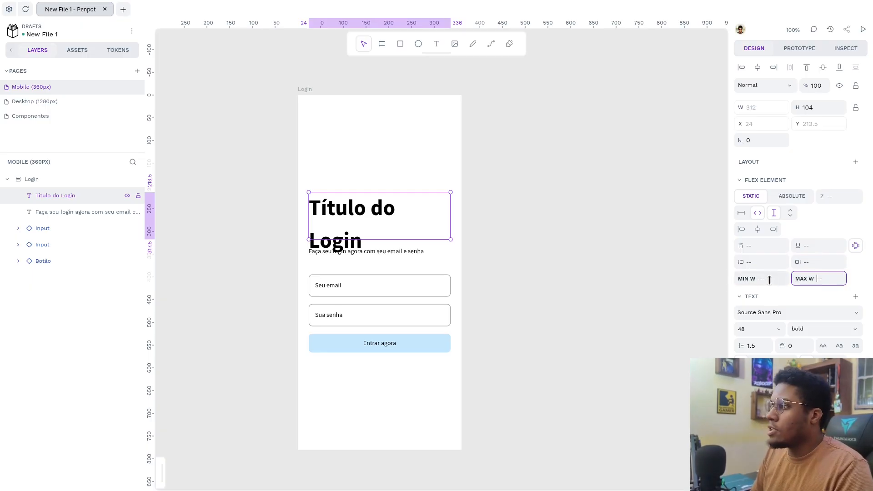
left_click(773, 282)
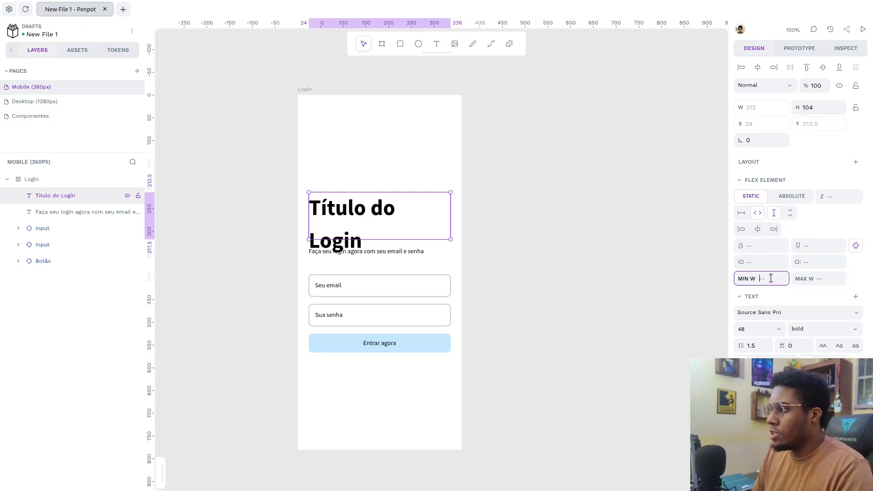
left_click(839, 279)
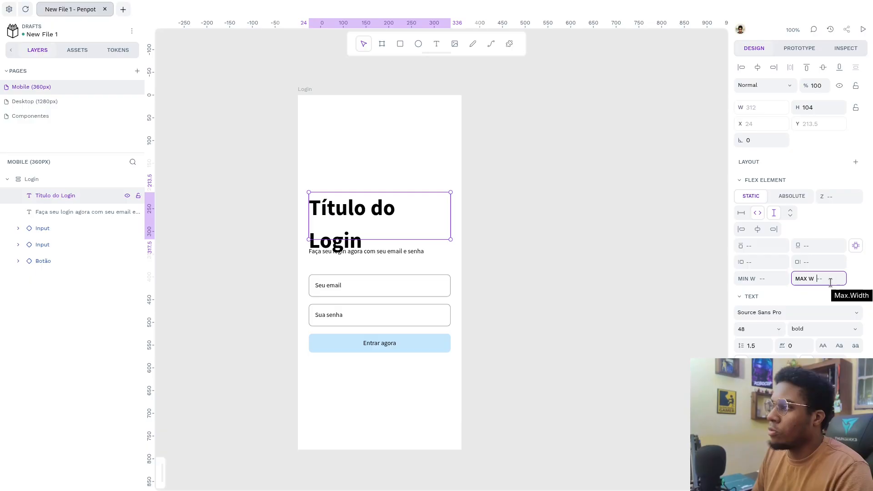
- Try 100% height on the title text to examine its minimum height setting, and restore the fixed height
left_click(792, 214)
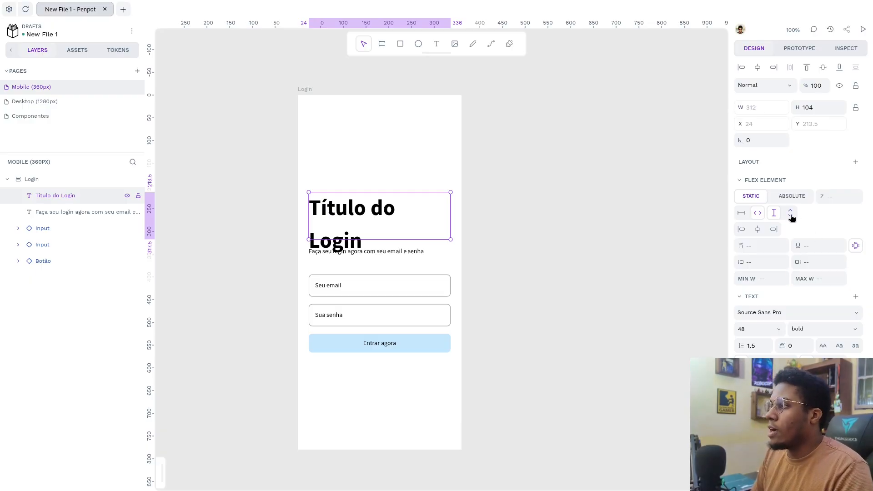
left_click(774, 295)
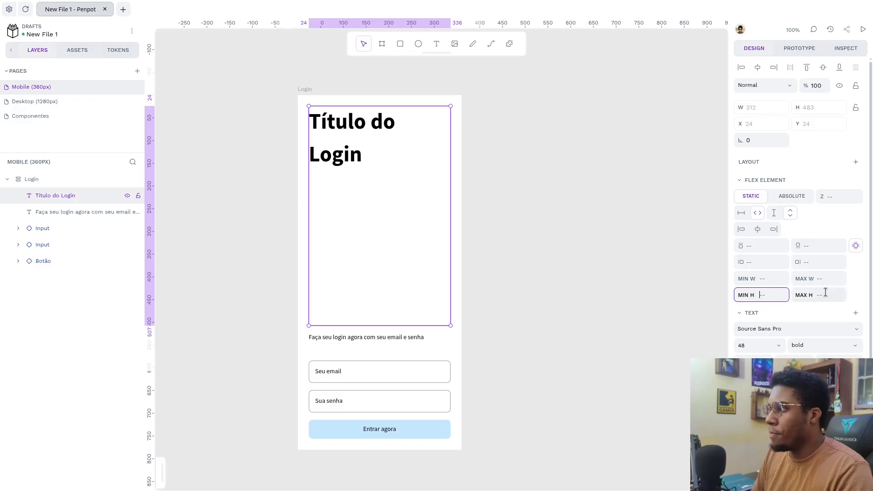
left_click(512, 283)
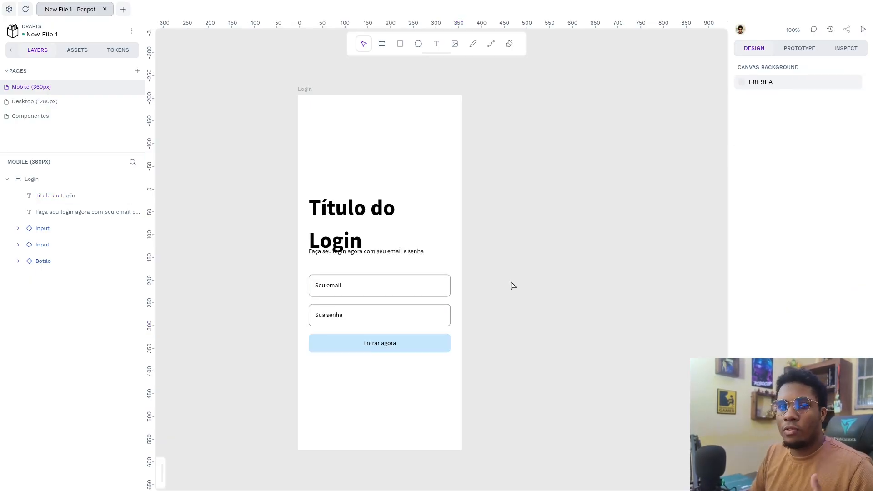
- Set the title text's font size to 24 and make its box height adjust automatically to the text
left_click(350, 218)
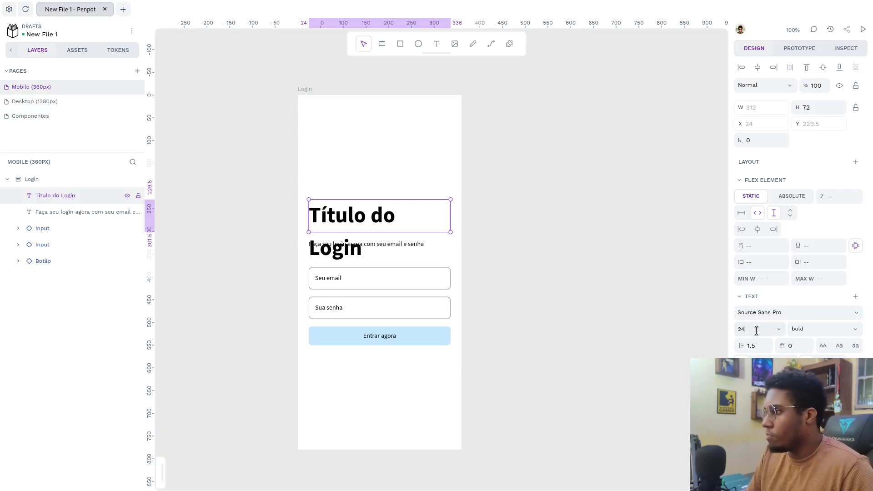
key("Return")
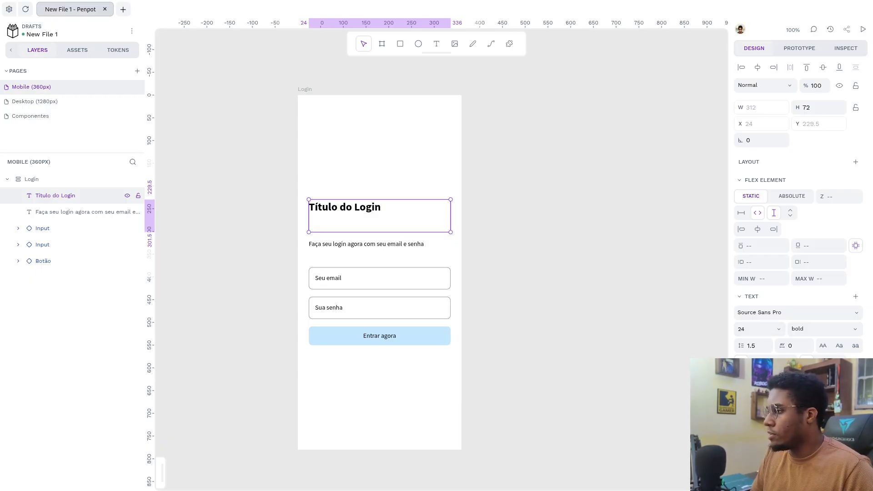
left_click(840, 362)
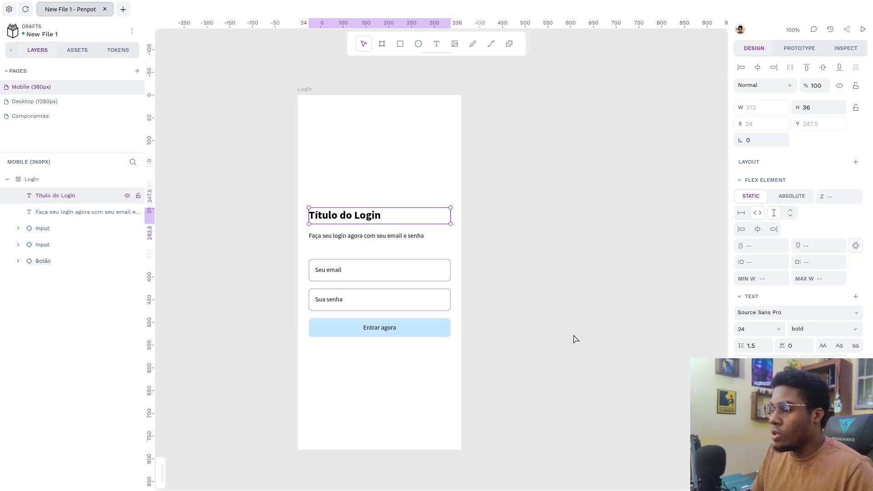
- Set the font size of the title text to 48
left_click(759, 329)
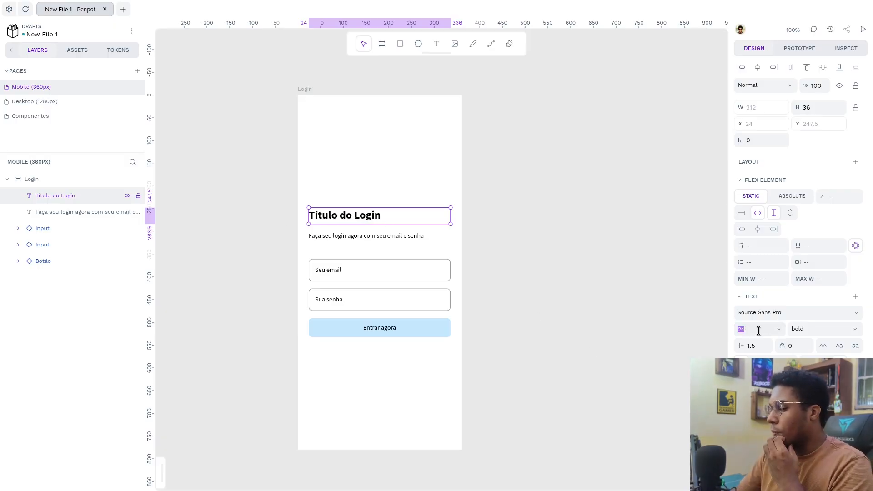
type("48")
key("Return")
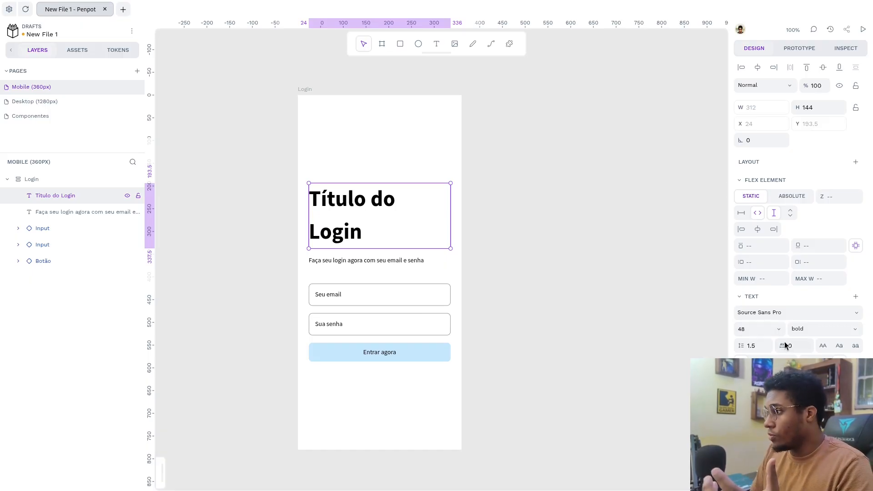
- Set the title text's font size to 36
left_click(756, 329)
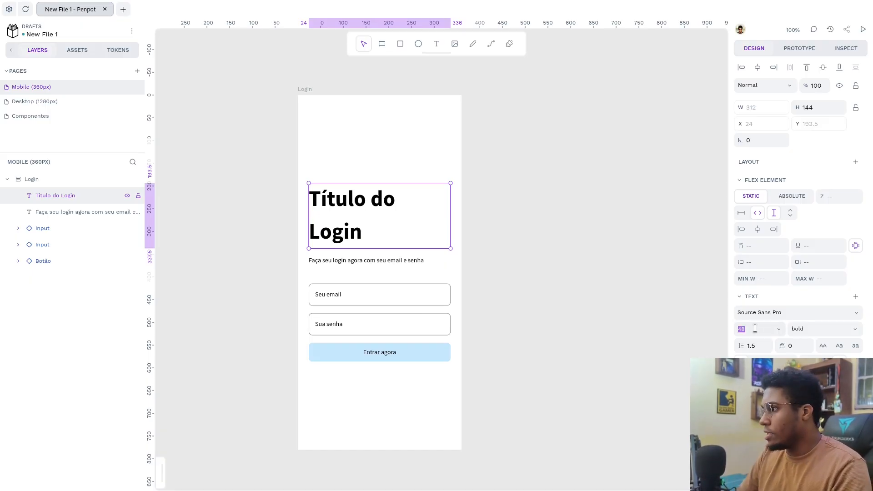
type("3")
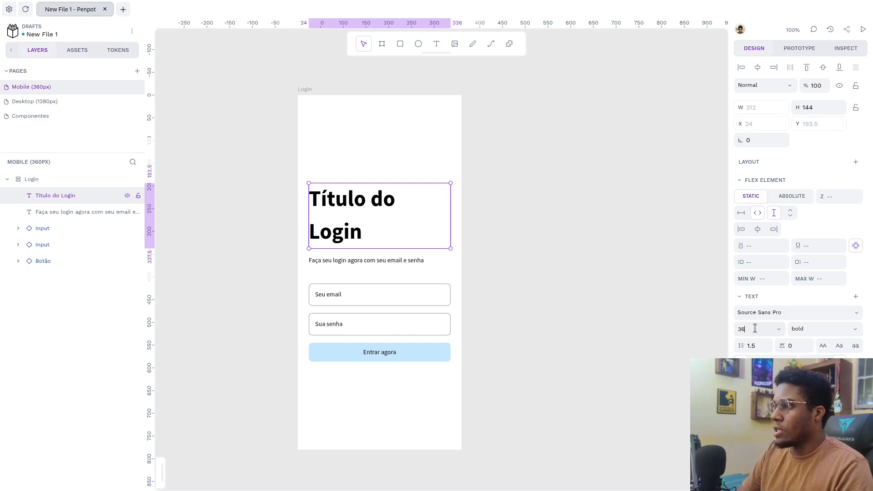
type("6")
key("Return")
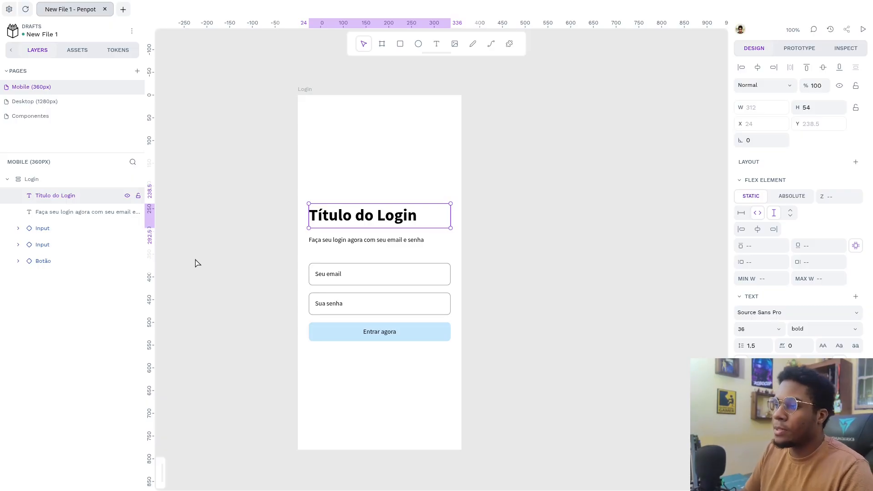
left_click(377, 241)
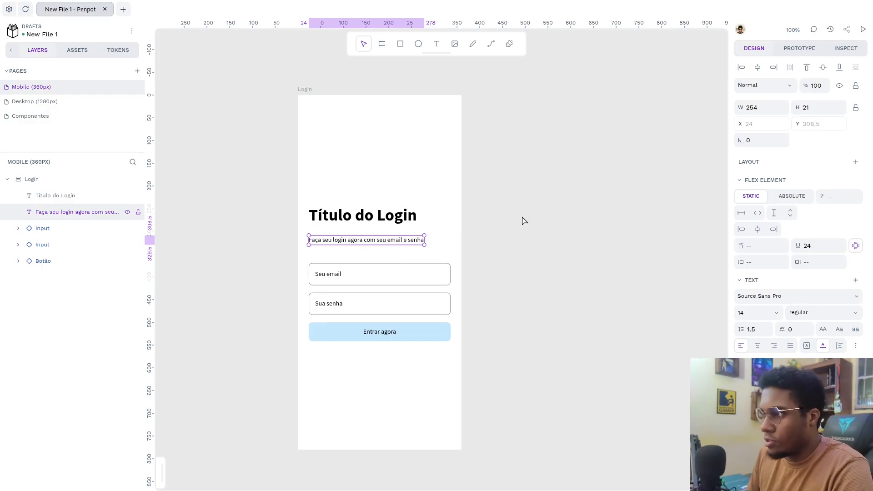
- In the Material List-detail file, replace the flex layout of the Tablet / Desktop board with a grid layout
left_click_drag(518, 255, 487, 264)
scroll(397, 251, "down", 5)
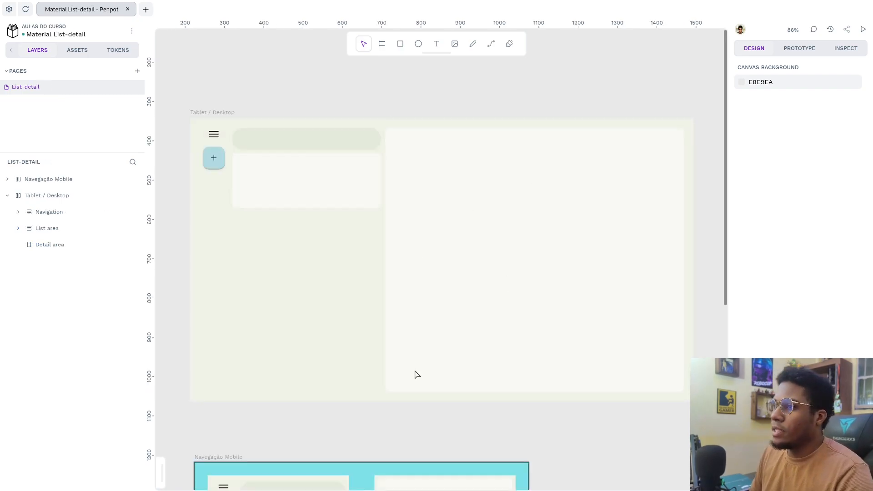
left_click_drag(421, 369, 418, 369)
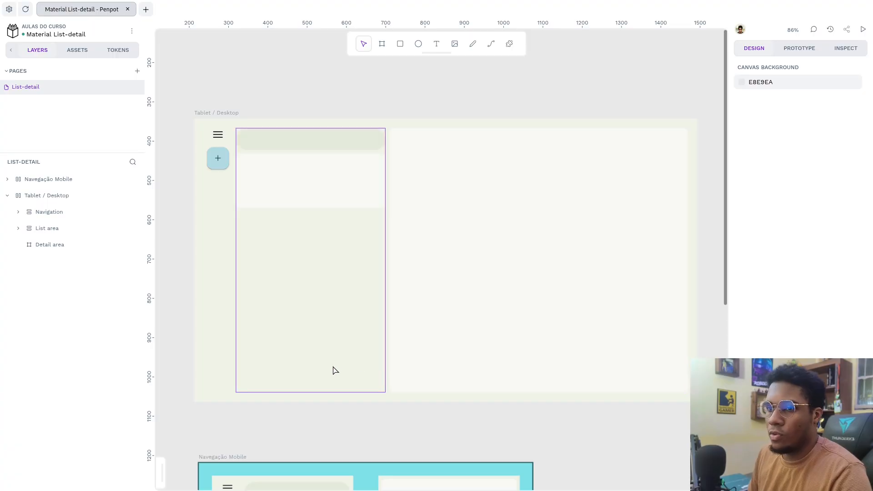
left_click(222, 117)
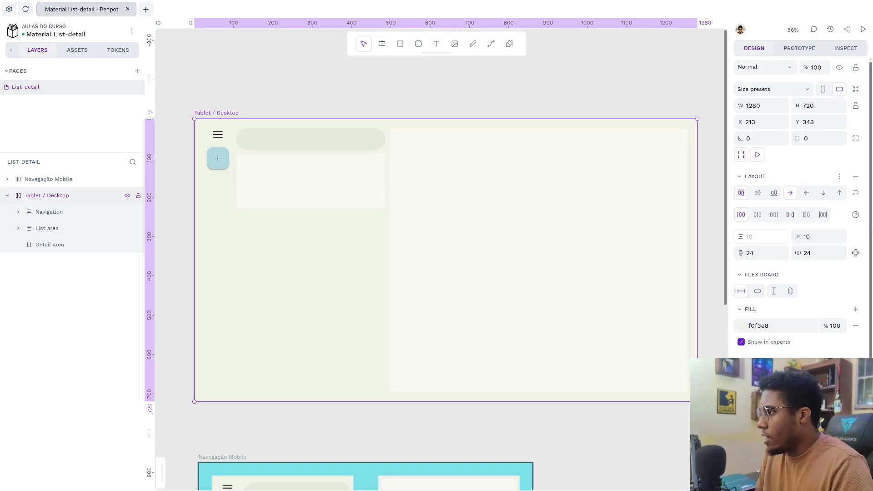
left_click(857, 180)
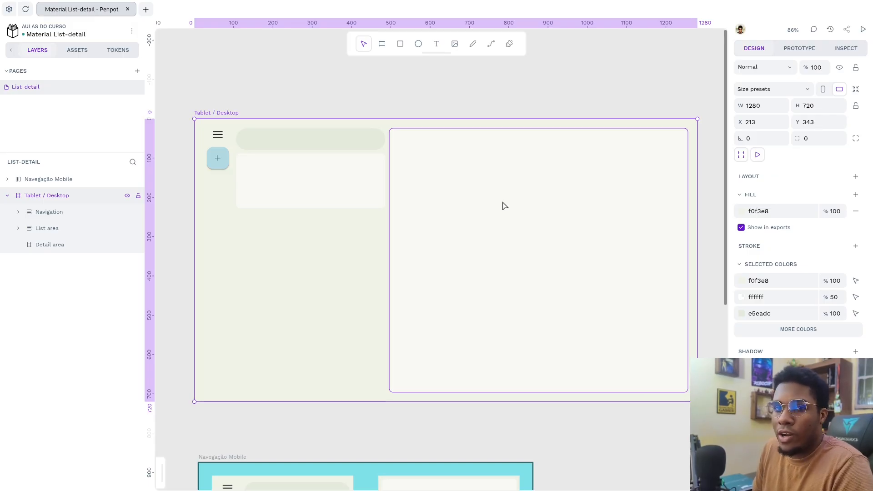
left_click(858, 178)
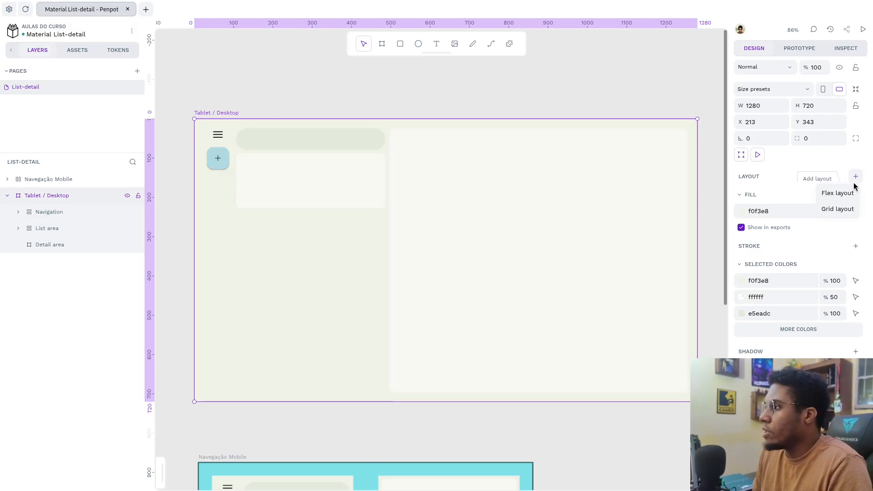
left_click(840, 210)
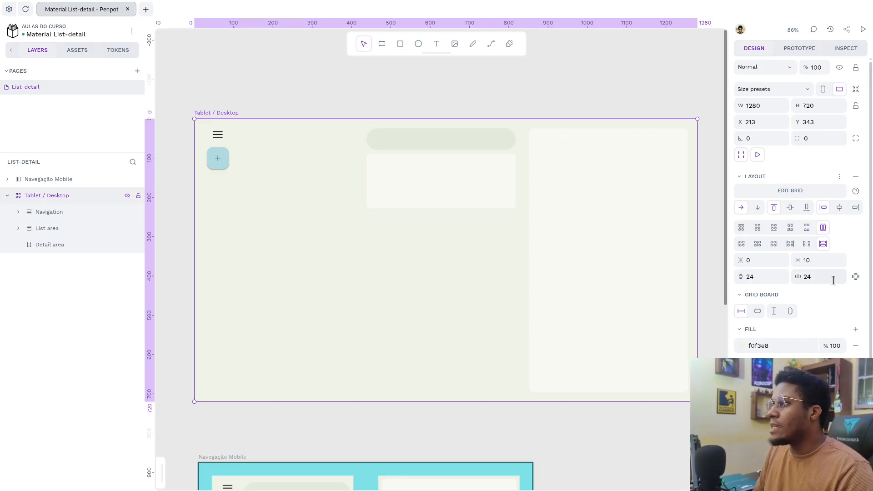
- Edit the Tablet / Desktop grid and resize its three columns freehand to about 276, 502 and 434 px
left_click(781, 191)
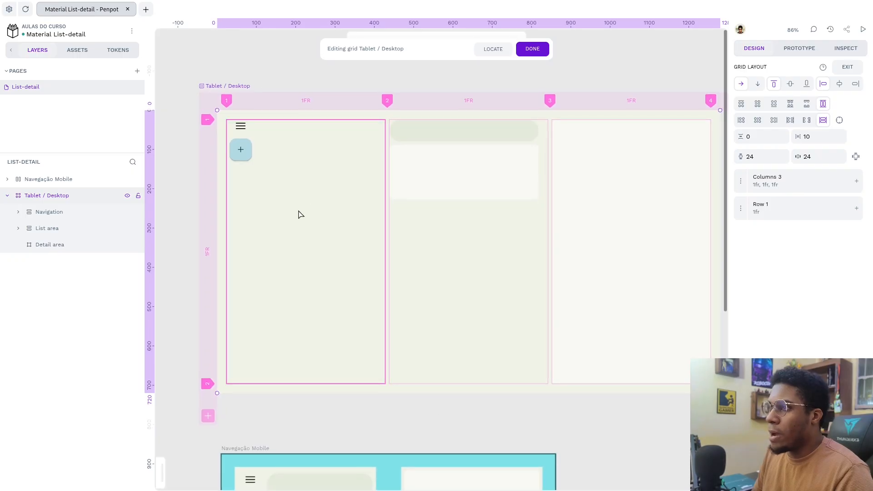
scroll(301, 213, "down", 5)
scroll(328, 299, "up", 5)
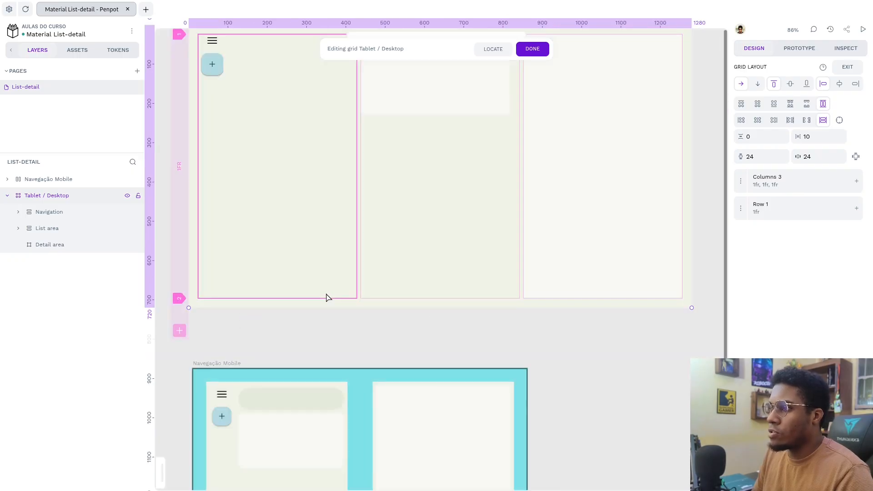
left_click_drag(326, 326, 340, 355)
scroll(356, 296, "down", 5)
left_click_drag(365, 279, 372, 296)
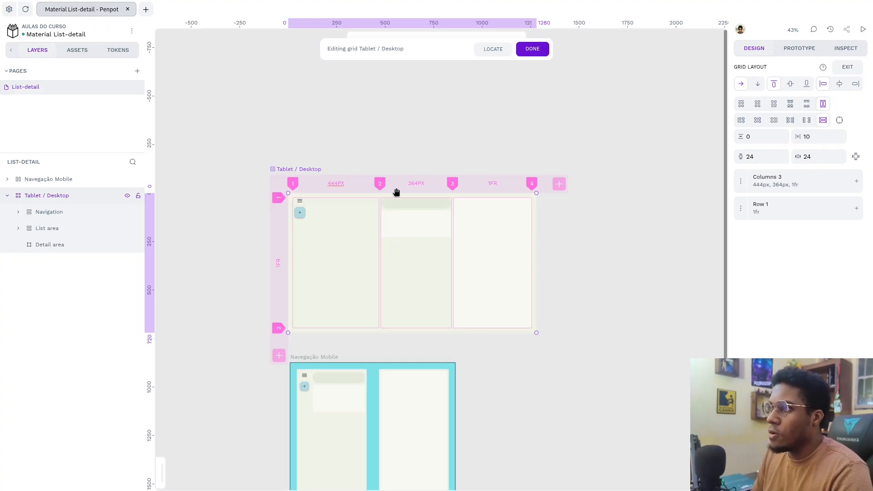
mouse_move(381, 184)
left_mouse_down()
mouse_move(334, 186)
mouse_move(348, 184)
left_mouse_up()
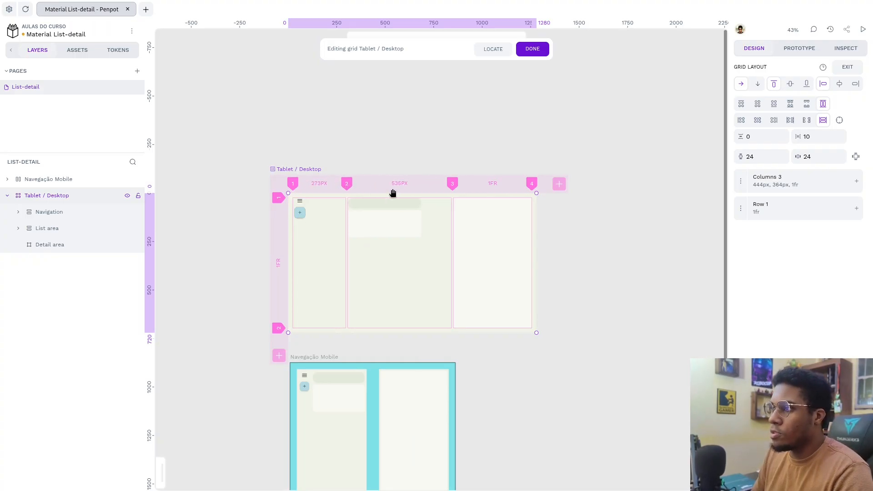
mouse_move(453, 184)
left_mouse_down()
mouse_move(434, 180)
mouse_move(459, 182)
left_mouse_up()
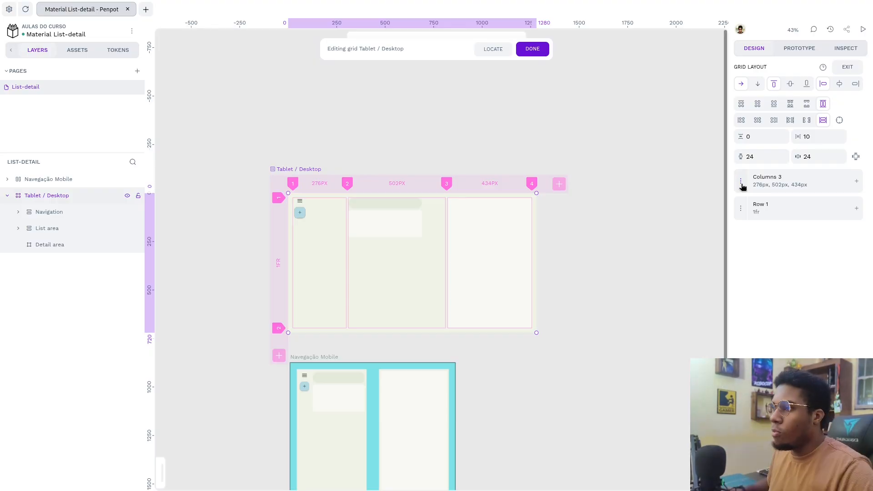
- Examine the unit options for the first grid column and the width of the Navigation board
left_click(742, 182)
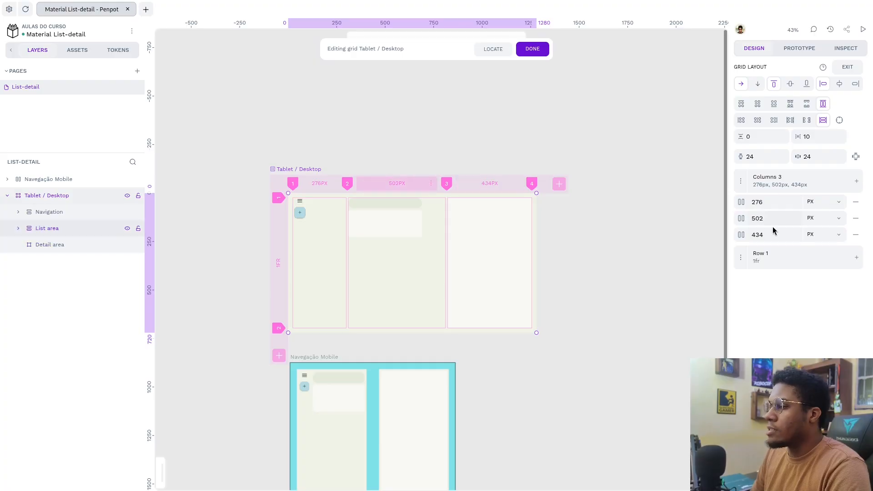
left_click(832, 202)
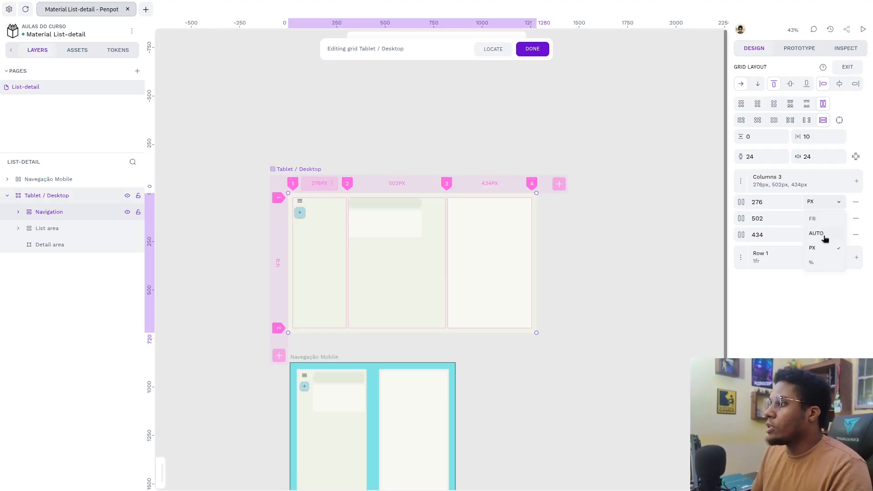
left_click(823, 205)
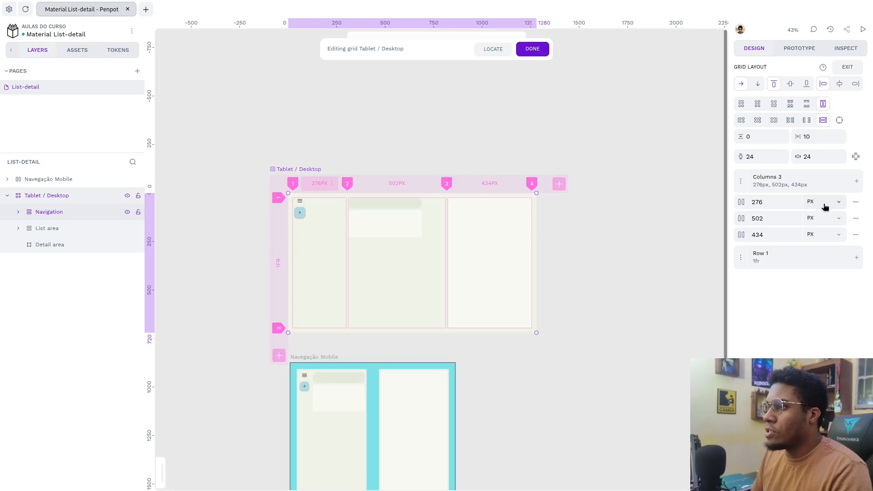
left_click(304, 226)
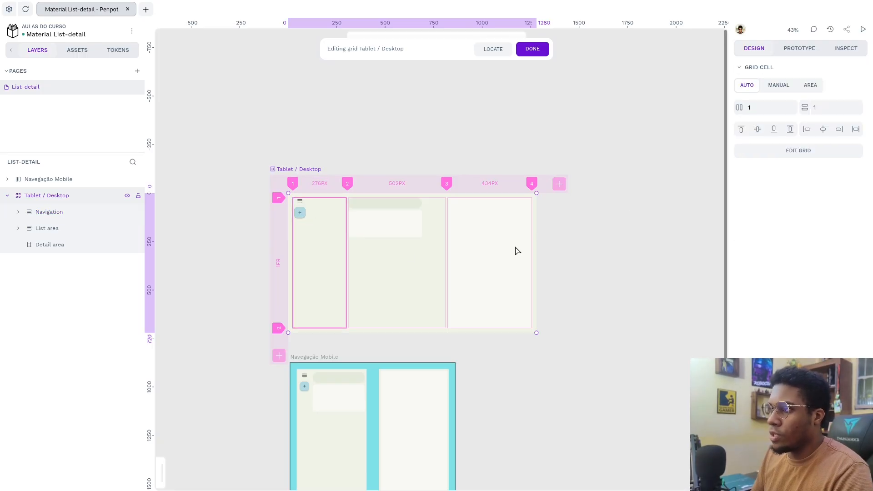
left_click(534, 50)
left_click(300, 221)
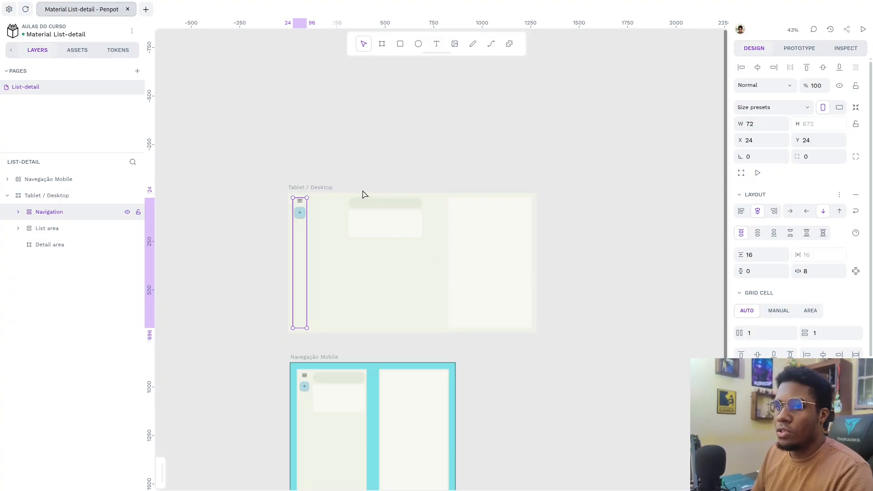
- Set the first column of the Tablet / Desktop grid to a fixed width of 72 px and finish editing the grid
left_click(328, 188)
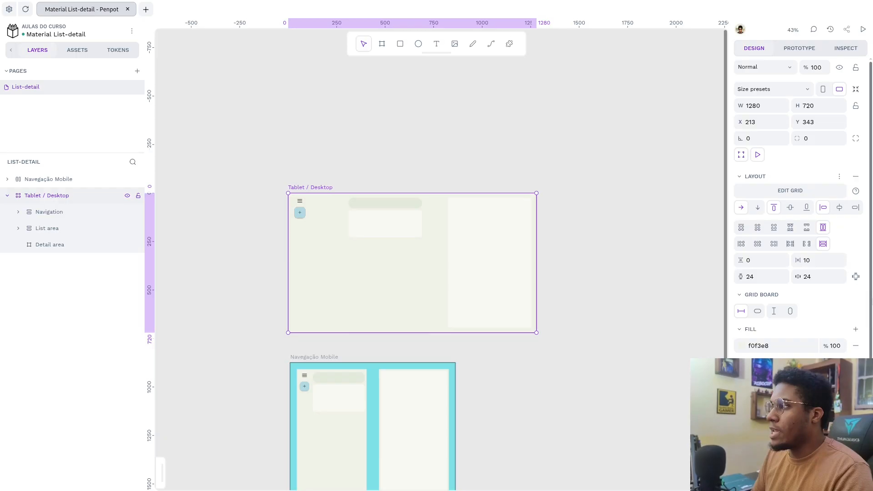
left_click(805, 191)
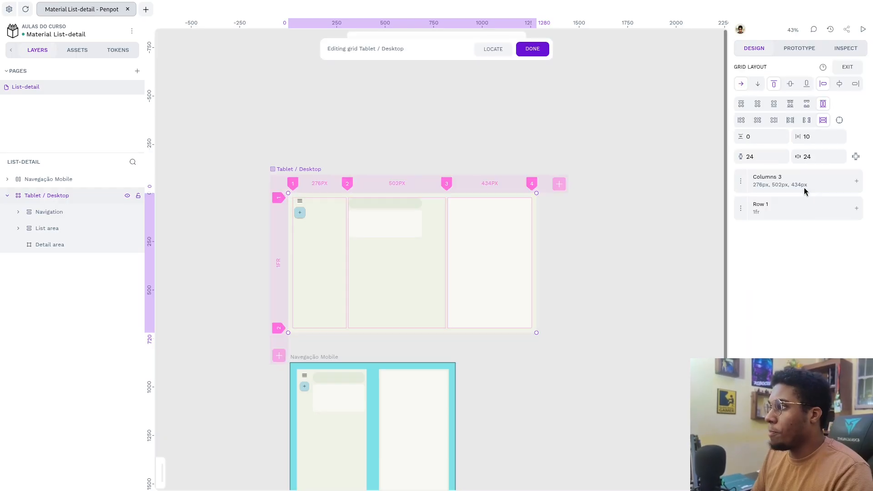
left_click(746, 185)
left_click(823, 205)
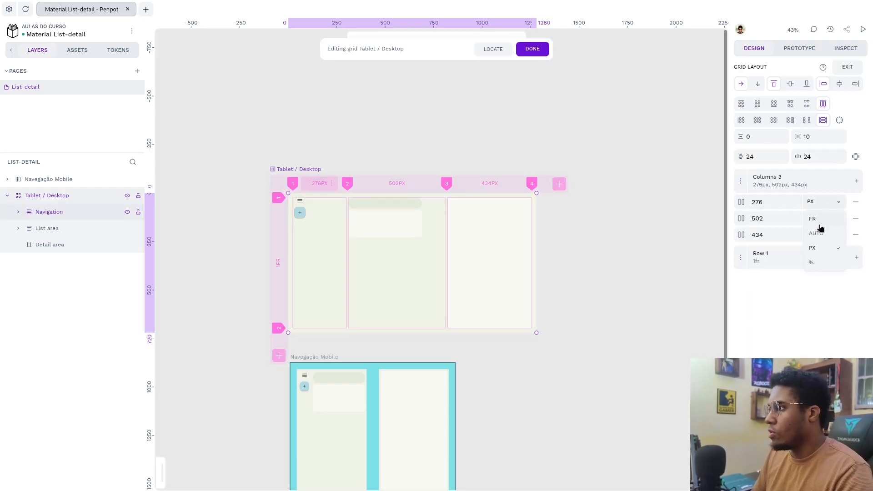
left_click(824, 249)
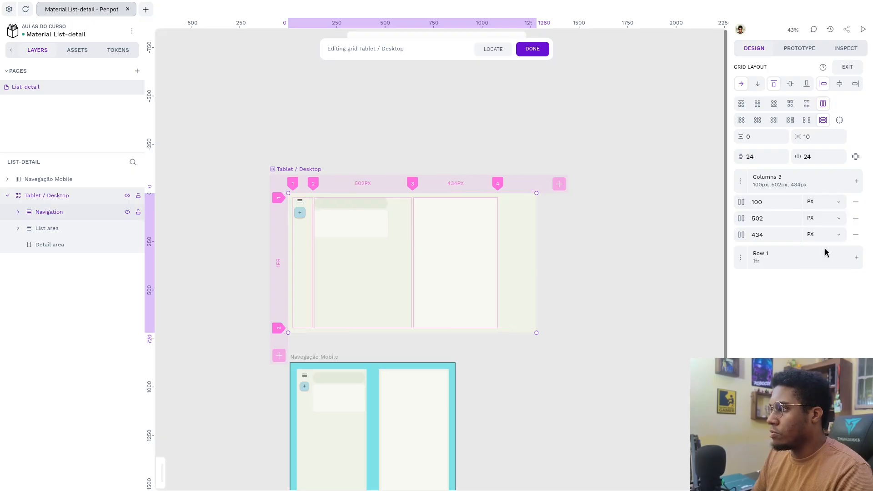
left_click(771, 203)
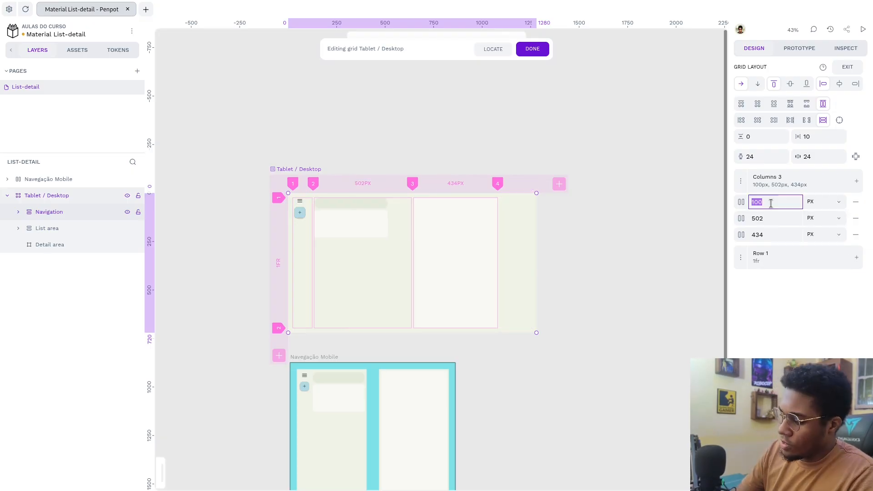
type("72")
key("Return")
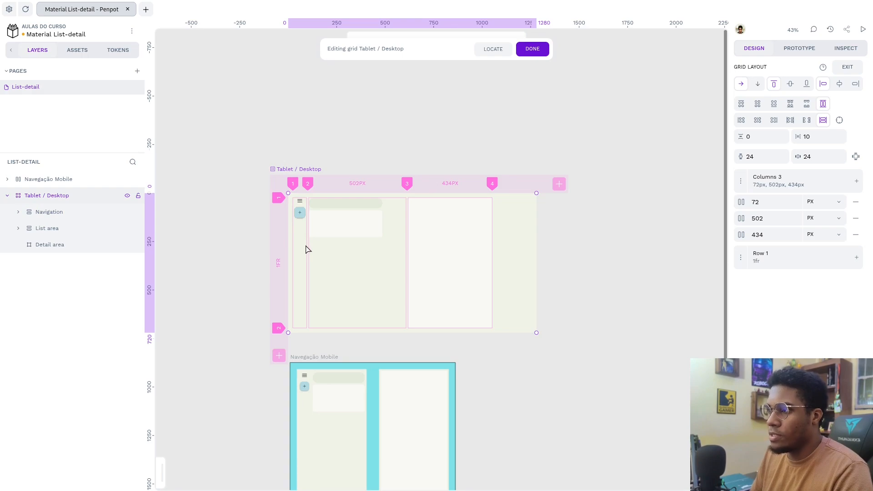
left_click(359, 271)
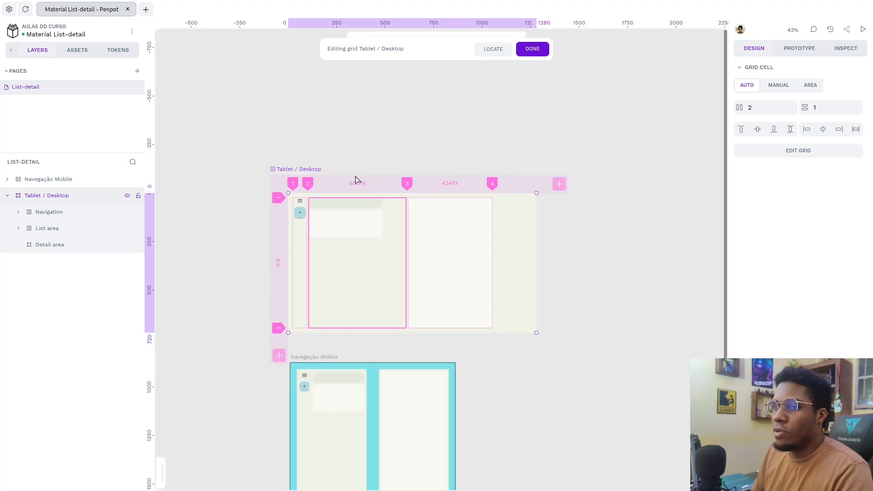
key("Escape")
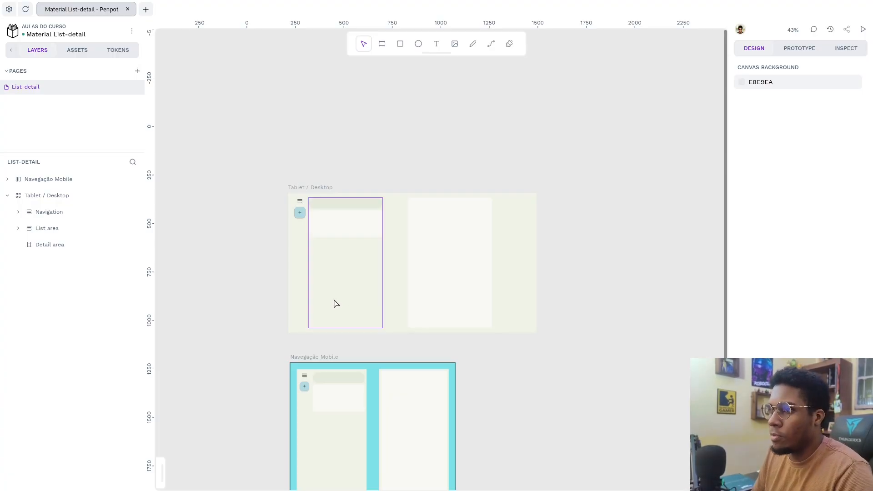
- Set the second column of the Tablet / Desktop grid to a fractional width of 1 FR
left_click(327, 189)
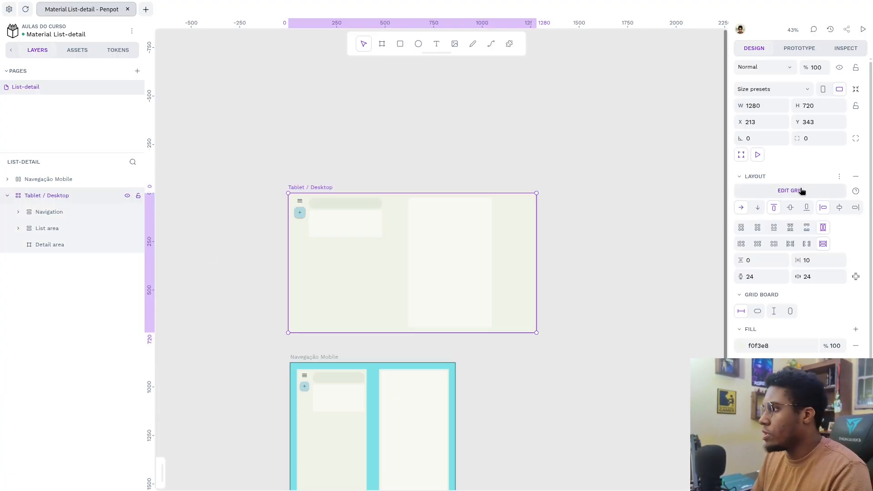
left_click(800, 190)
left_click(743, 182)
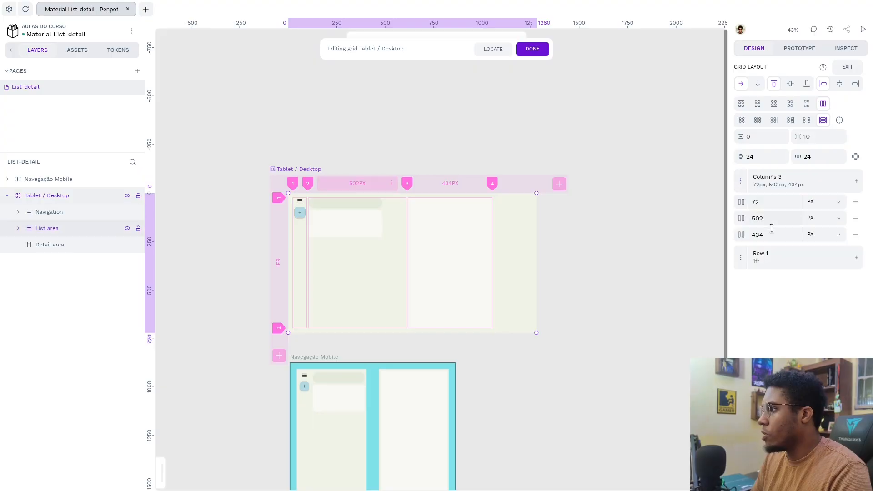
left_click(838, 219)
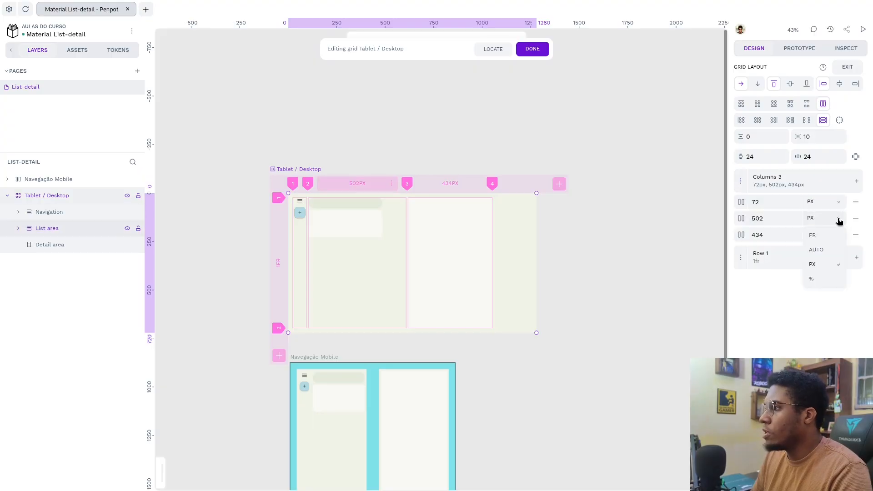
left_click(825, 237)
left_click(759, 222)
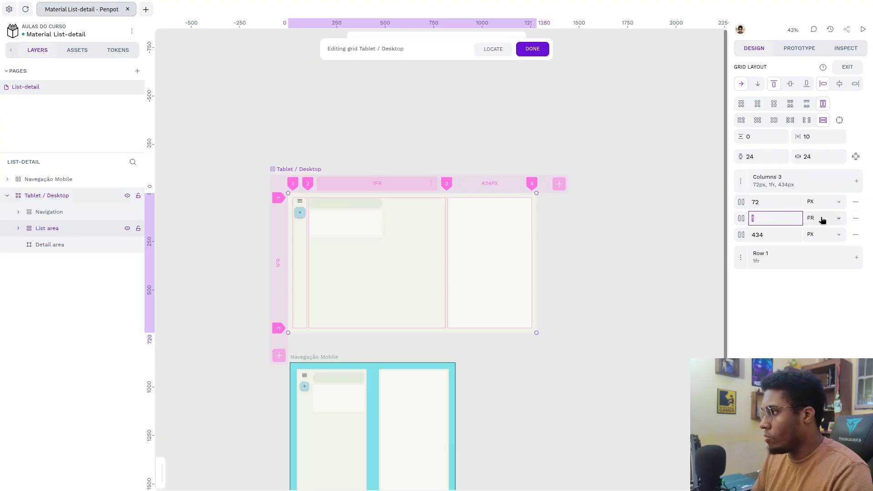
- Set the third column of the Tablet / Desktop grid to a fractional width of 2 FR
left_click(821, 235)
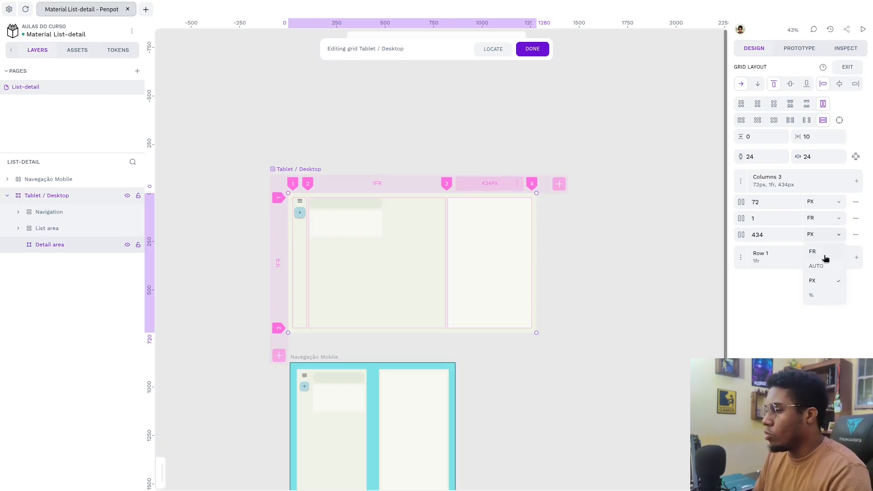
left_click(821, 255)
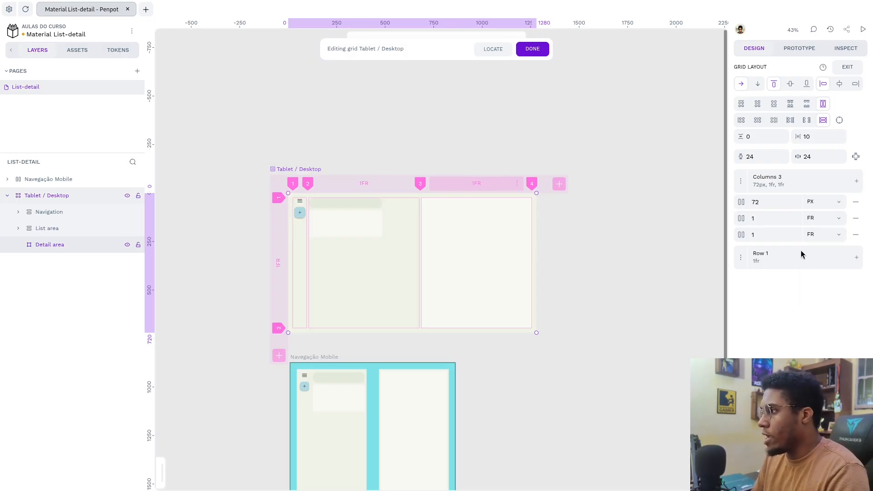
left_click(764, 236)
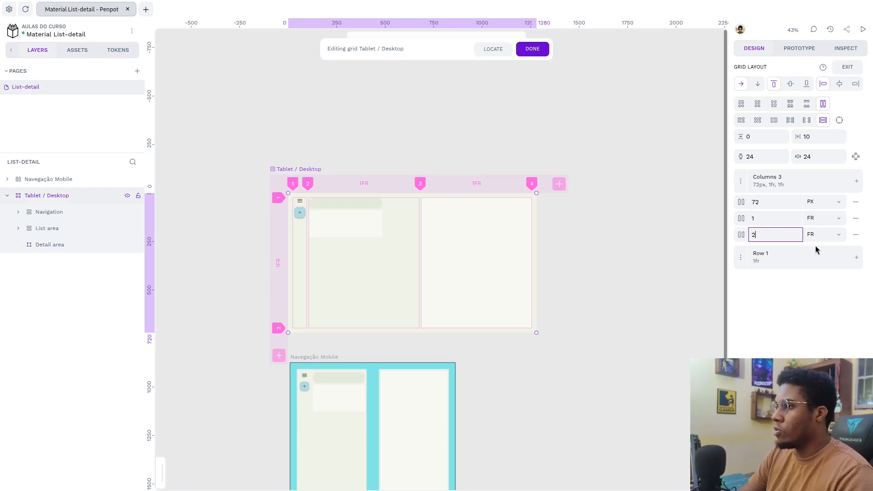
type("2")
key("Return")
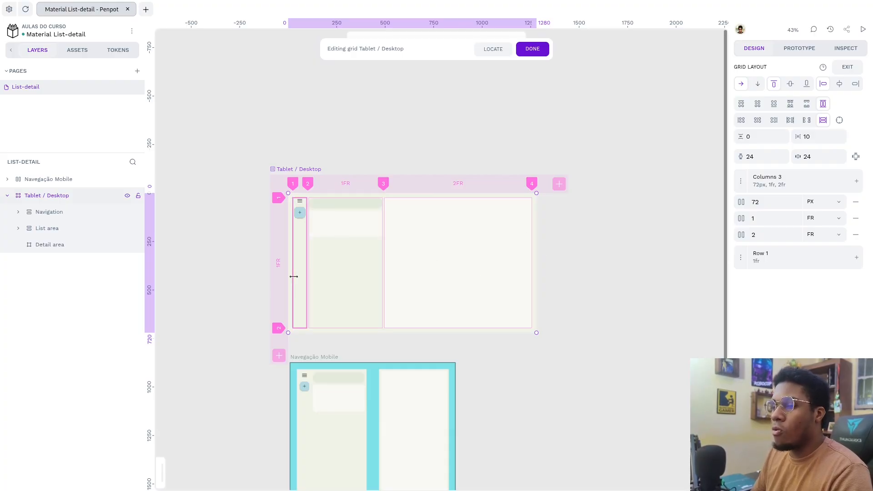
- Set the Navigation board to fill the width and height of its grid cell
left_click(64, 216)
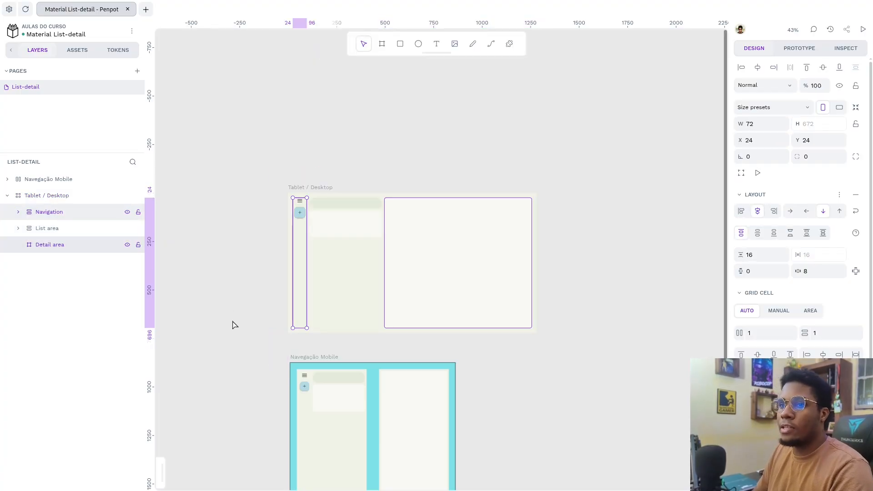
scroll(799, 292, "down", 3)
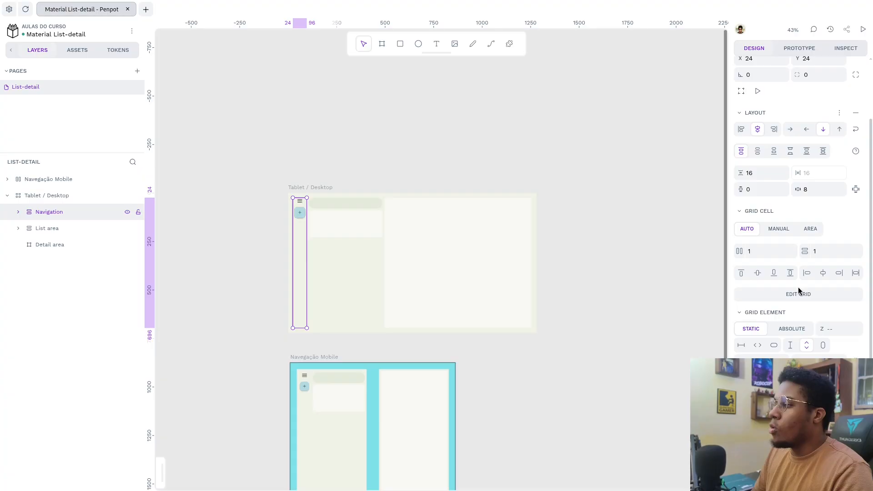
left_click(758, 347)
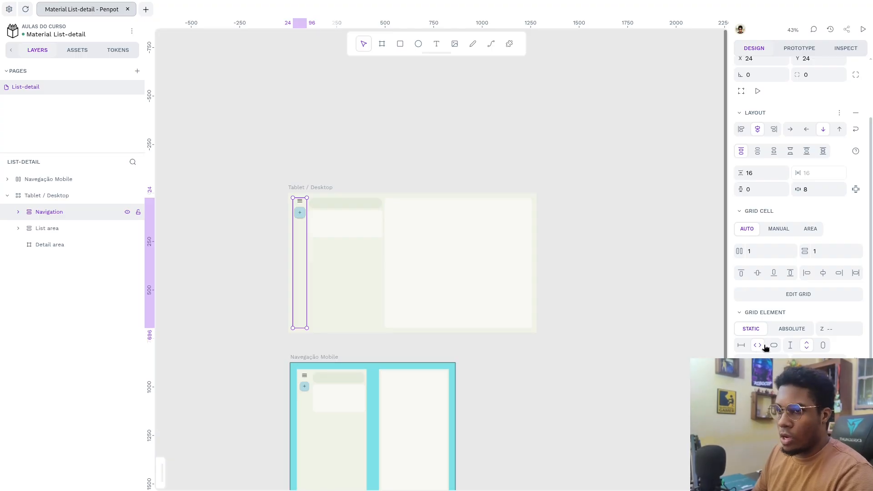
left_click(805, 347)
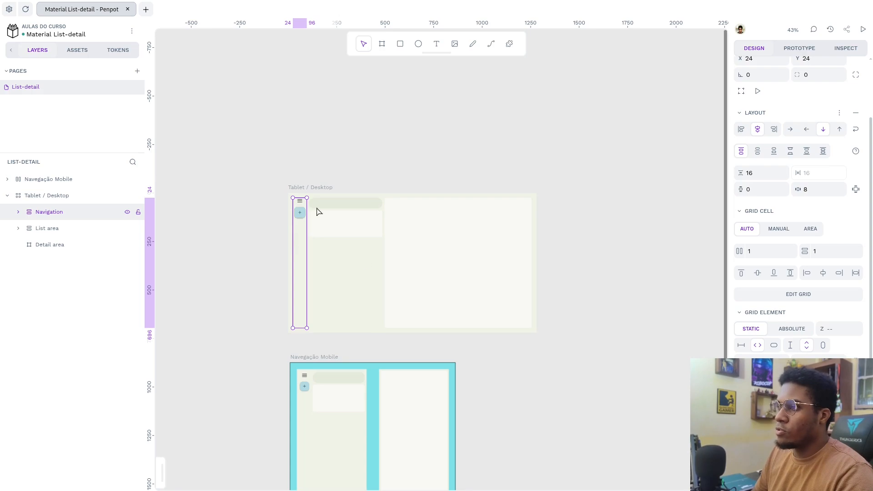
- Examine the grid element sizing of the List area and Detail area boards
left_click(63, 230)
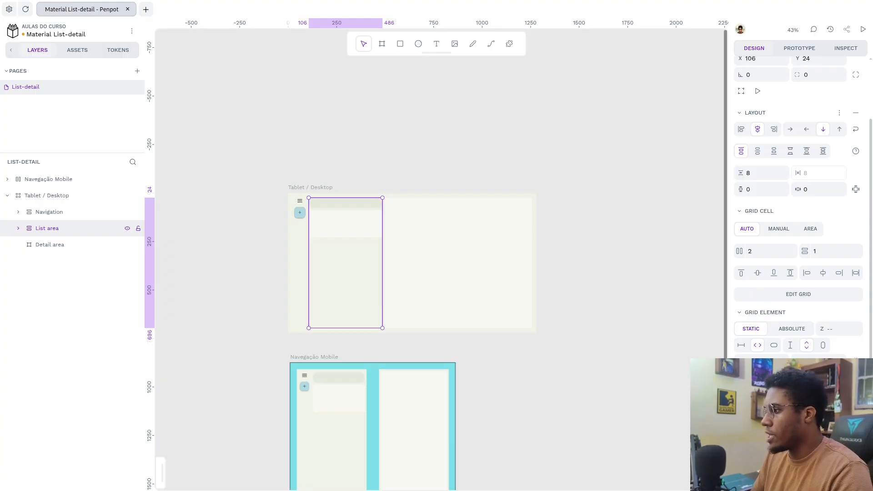
left_click(433, 247)
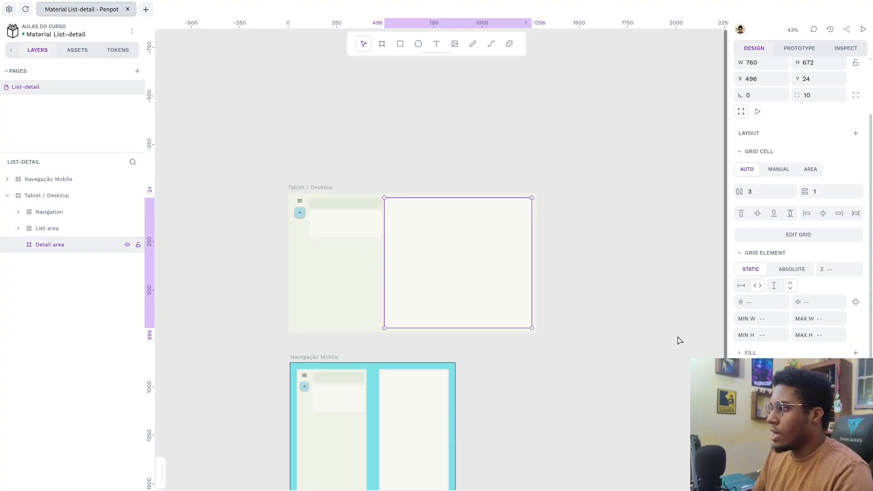
left_click(292, 141)
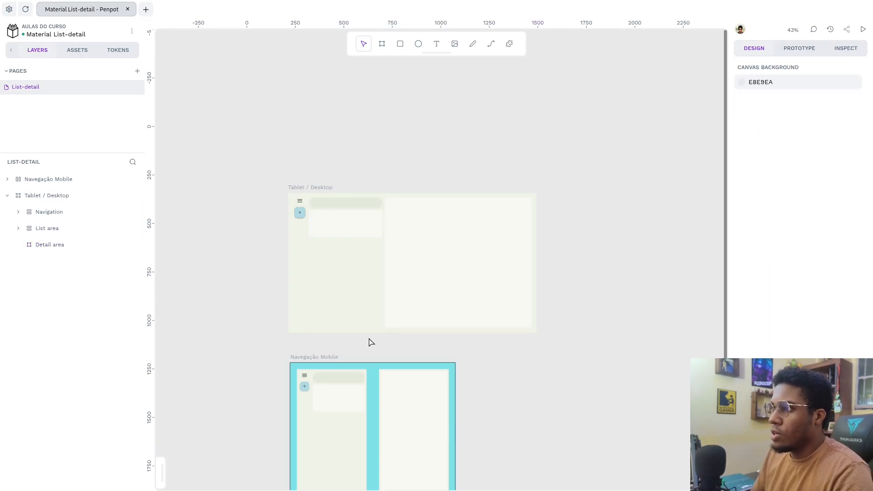
- Try widening the Tablet / Desktop board freehand to test the columns, and undo the resize
scroll(371, 343, "up", 3)
scroll(364, 348, "down", 3)
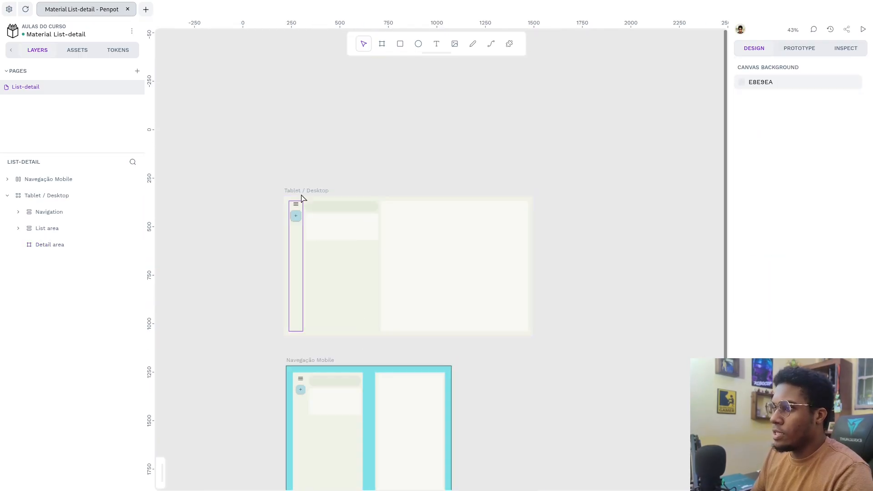
left_click(310, 191)
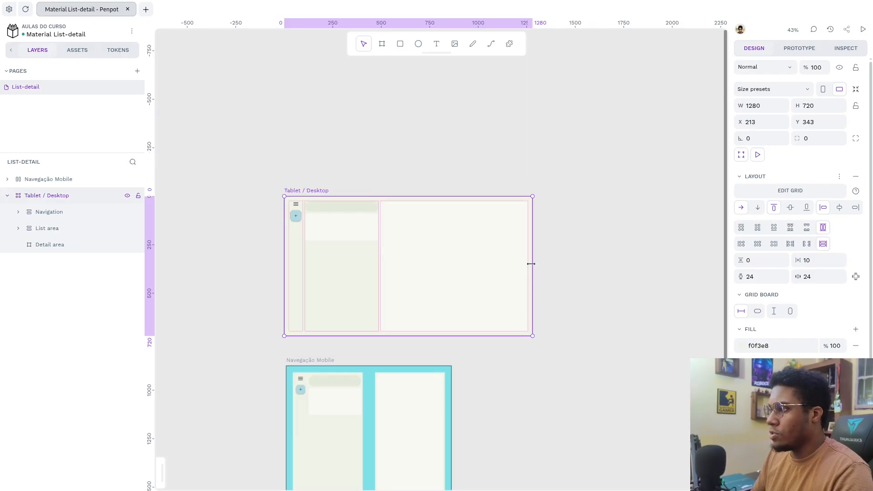
left_click_drag(530, 264, 717, 265)
key("ctrl+z")
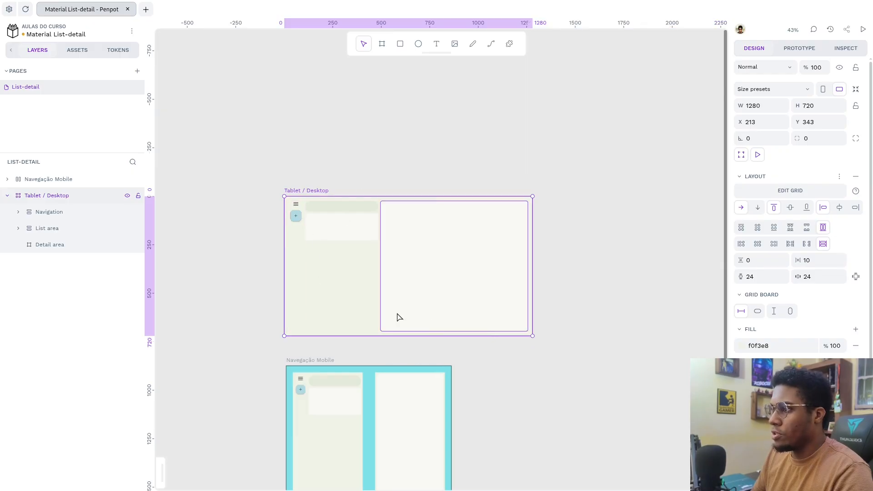
- Limit the List area board to a maximum width of 400 and a minimum width of 200
left_click(343, 248)
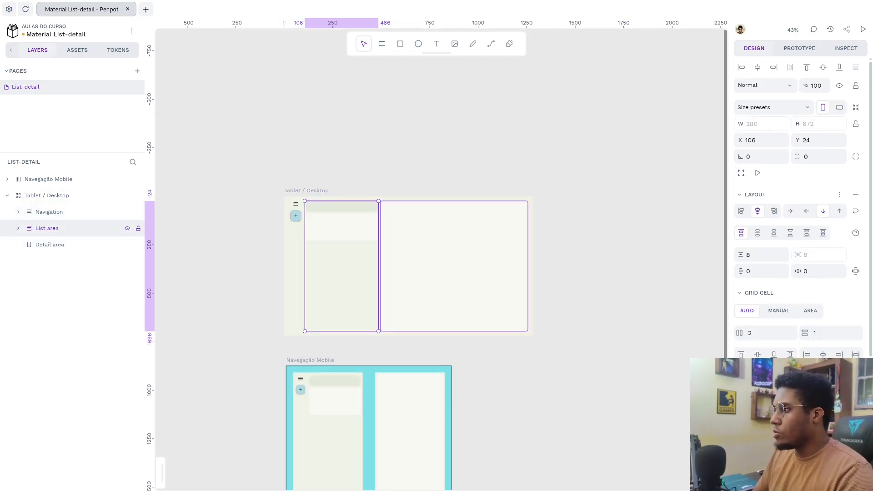
scroll(801, 204, "down", 4)
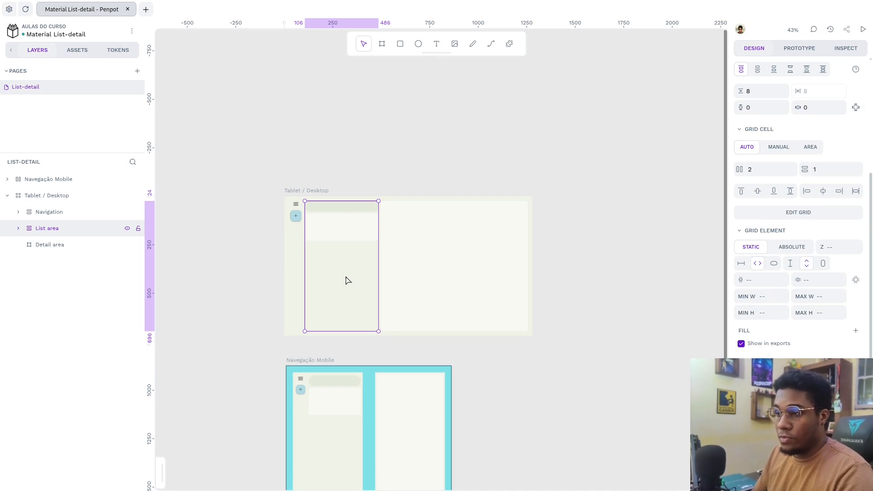
left_click(832, 298)
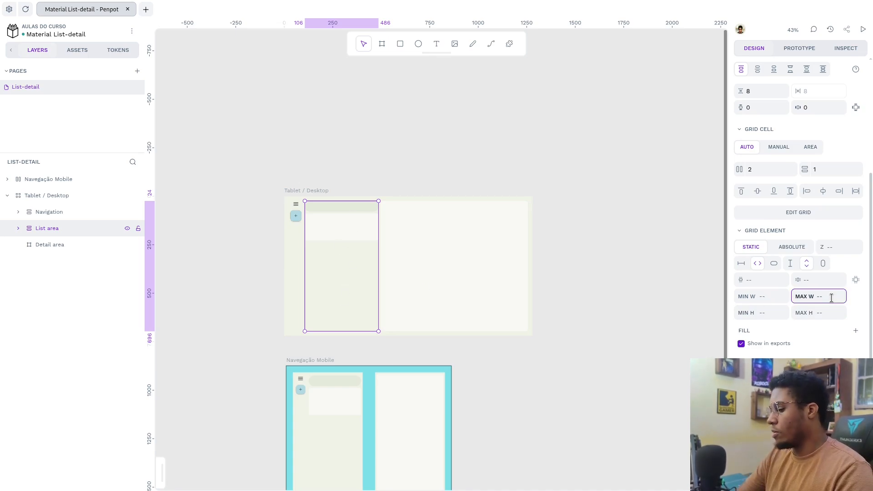
key("Return")
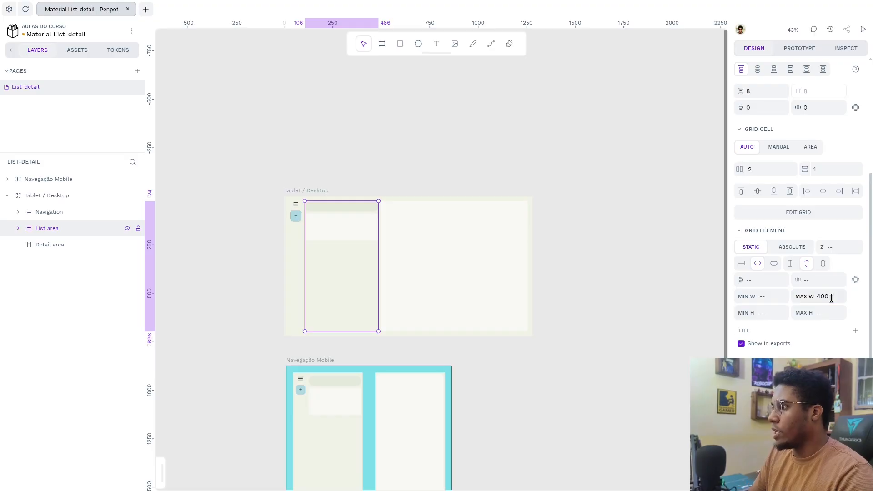
left_click(767, 298)
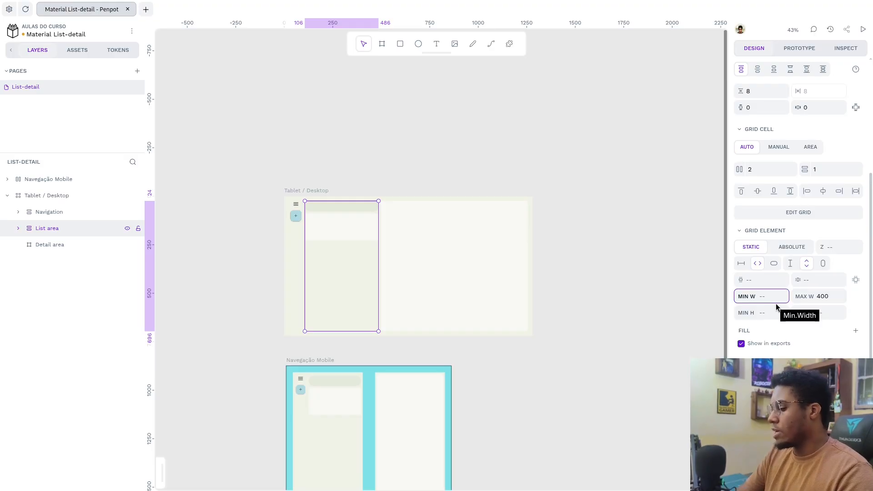
type("200")
key("Return")
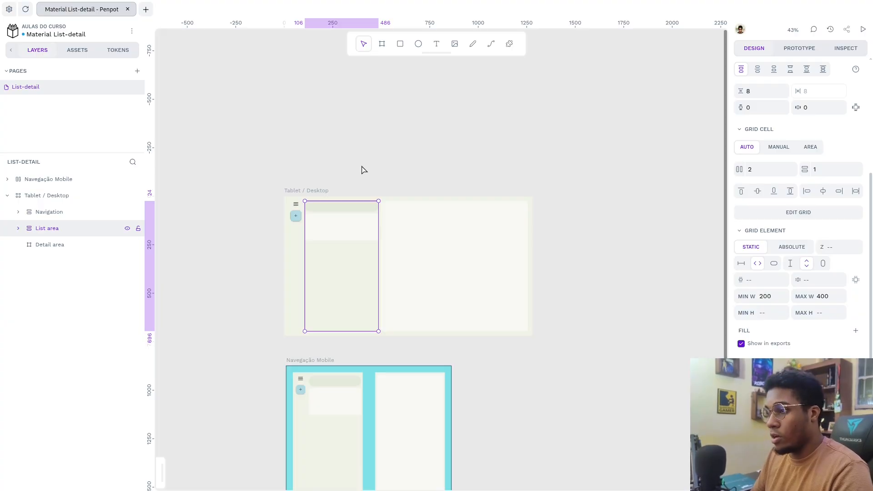
- Widen the Tablet / Desktop board freehand to about 2106 px and check the List area's width
left_click(344, 186)
left_click(300, 192)
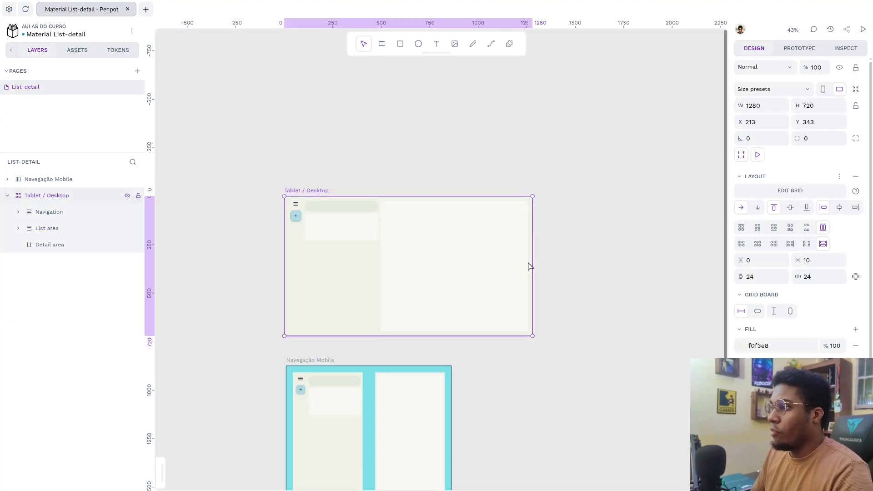
left_click_drag(533, 258, 692, 252)
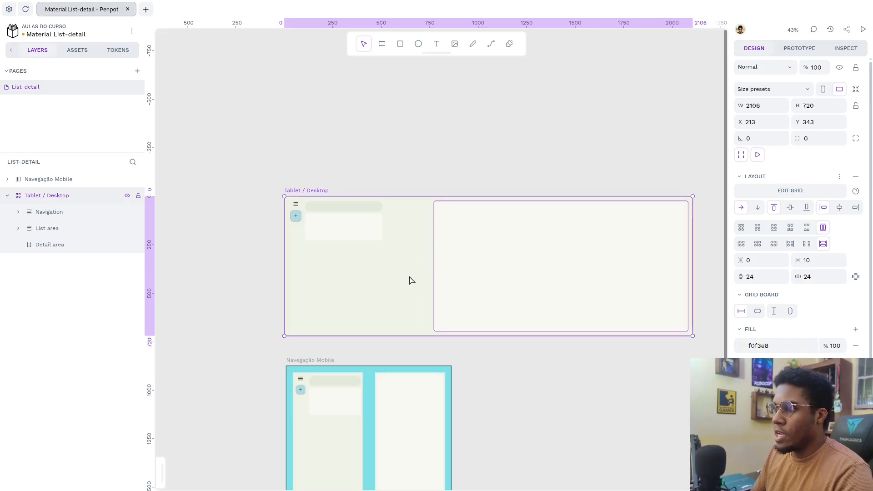
left_click(356, 227)
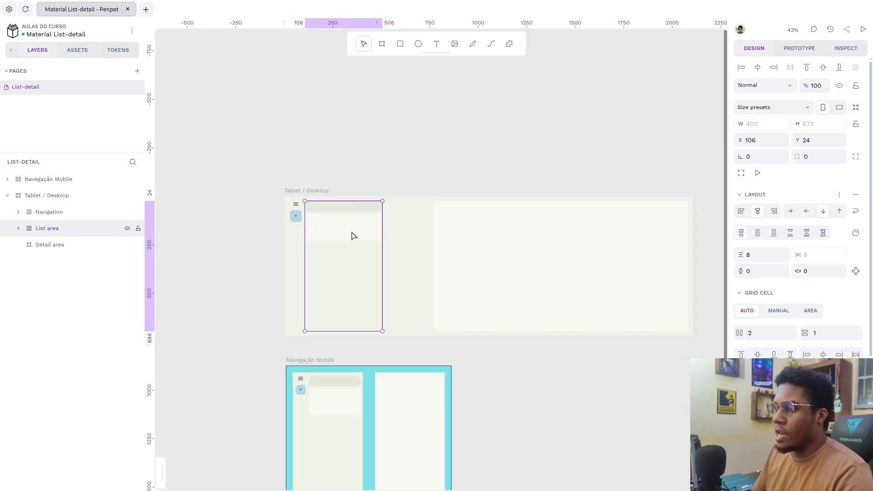
left_click(412, 226)
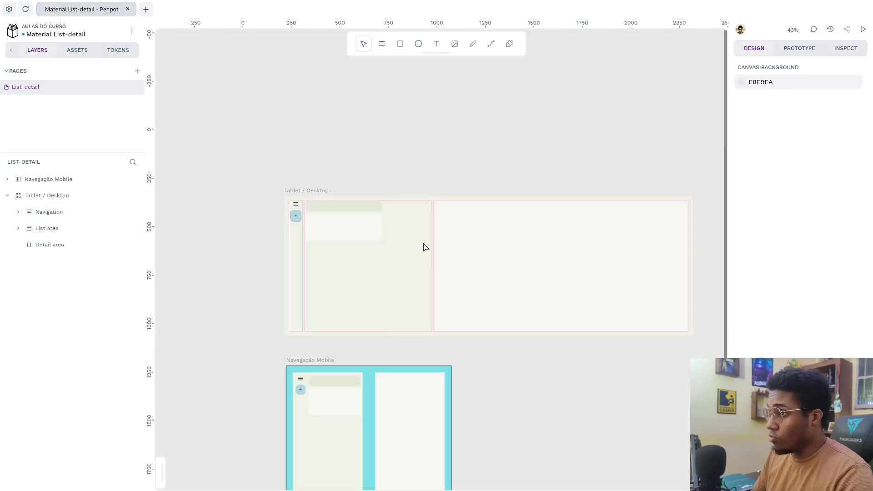
- Set the second column of the Tablet / Desktop grid to an Auto width and finish editing the grid
left_click(309, 191)
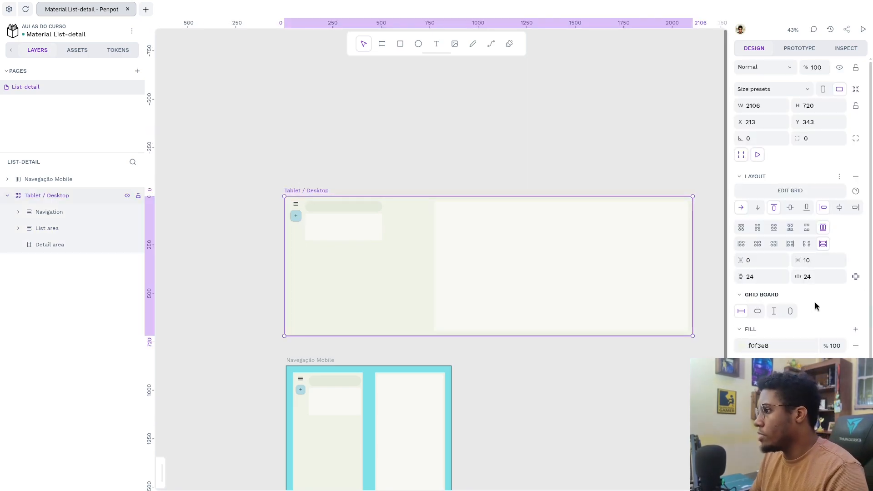
left_click(794, 195)
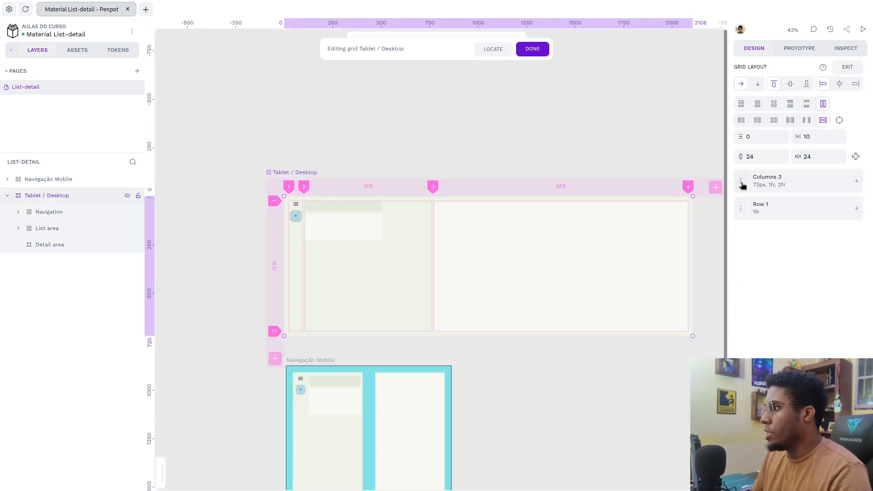
left_click(824, 218)
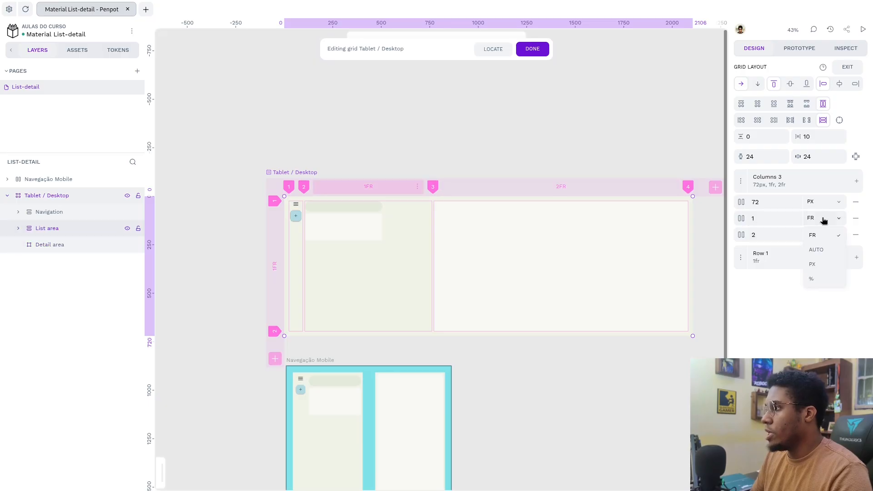
left_click(825, 252)
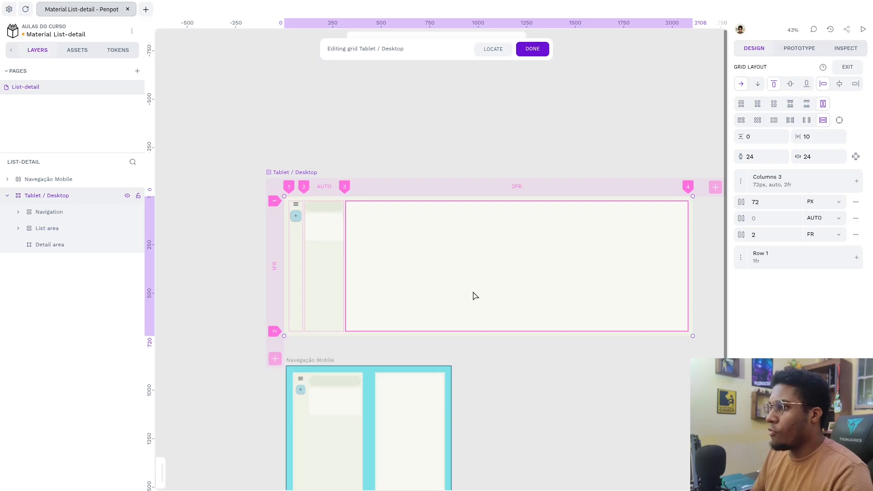
left_click(337, 156)
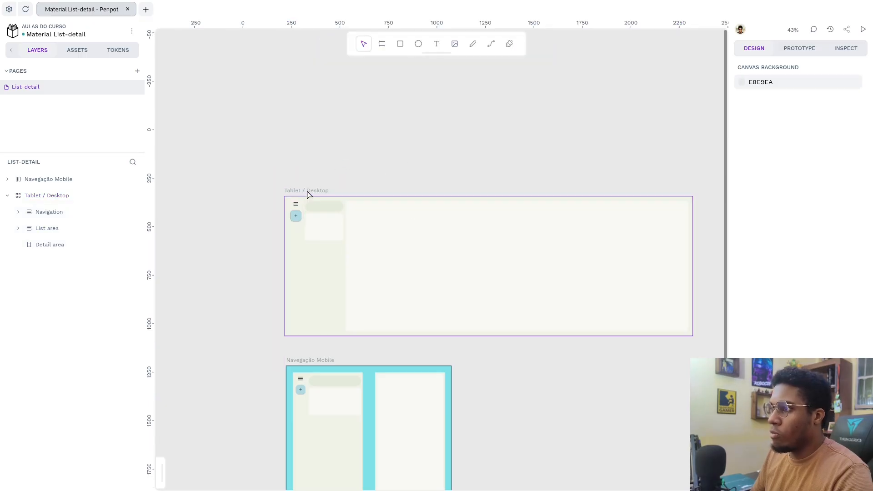
- Clear the minimum and maximum width limits of the List area board
left_click(309, 194)
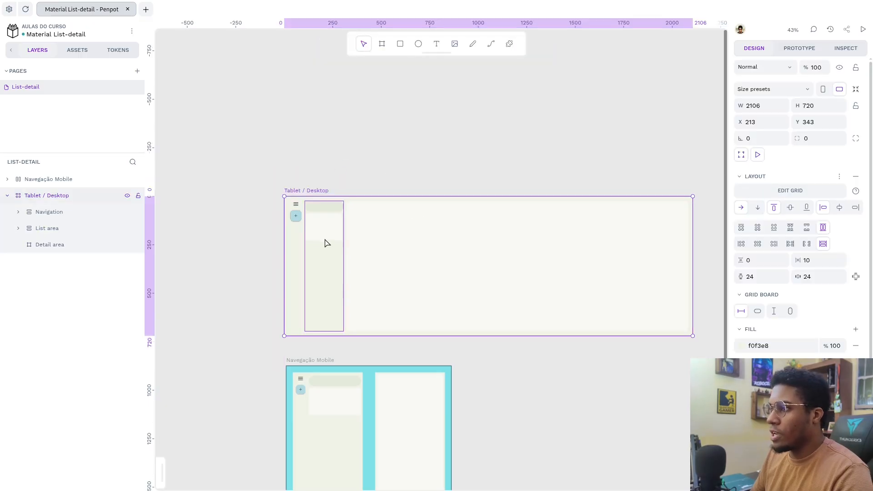
left_click(327, 267)
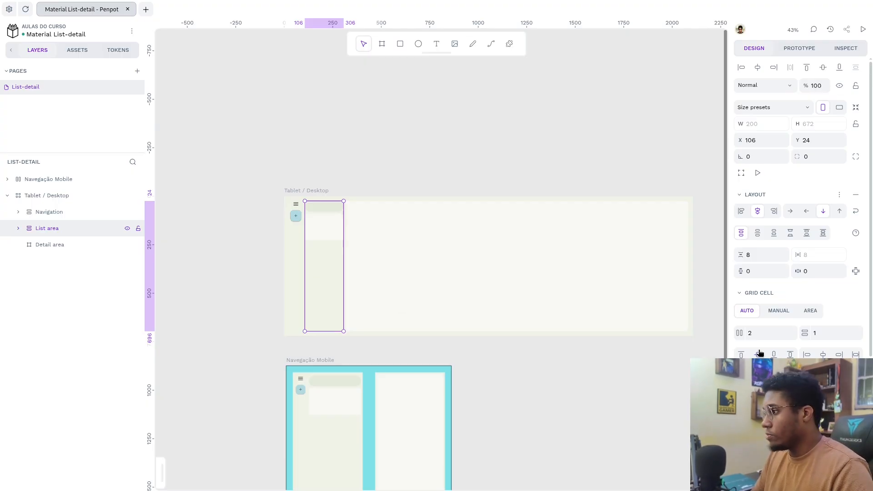
scroll(760, 353, "down", 4)
scroll(802, 332, "up", 2)
left_click(780, 351)
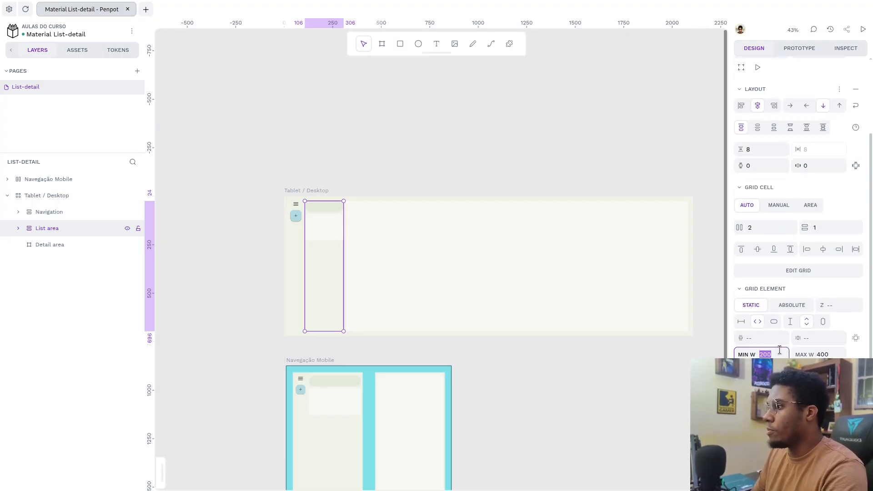
left_click(838, 354)
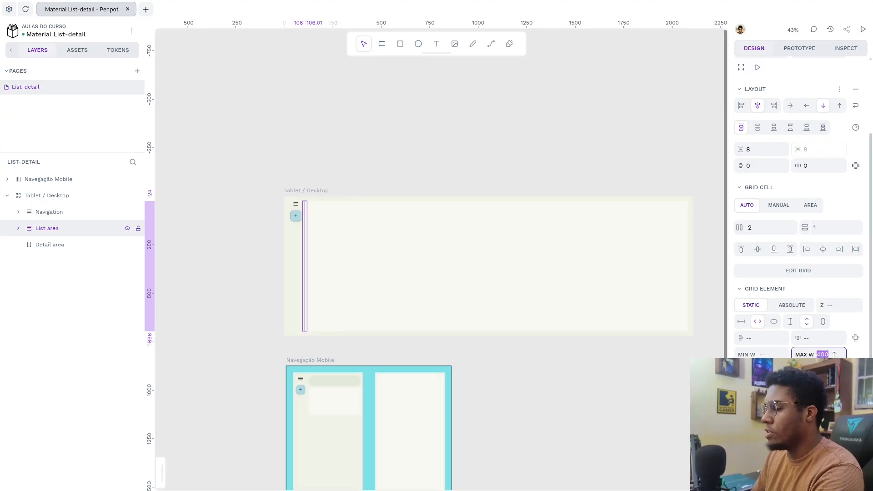
scroll(798, 208, "up", 2)
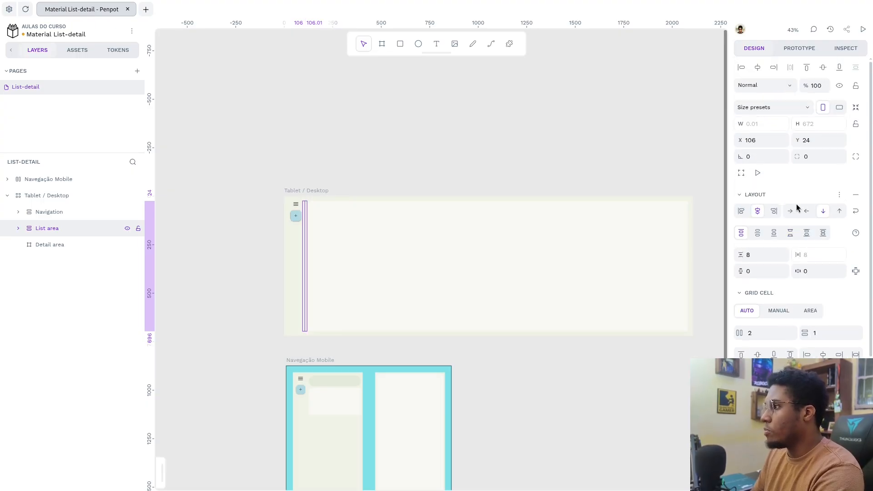
scroll(767, 146, "down", 3)
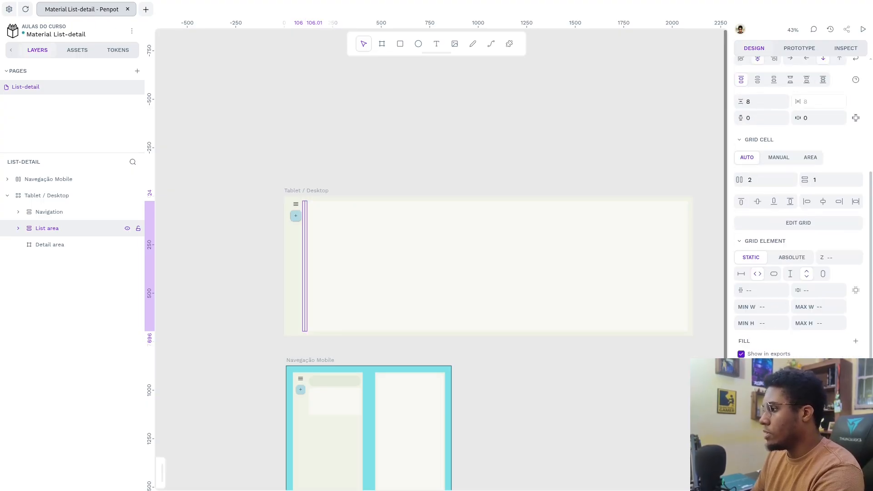
- Give the List area board a fixed width of 400
left_click(741, 265)
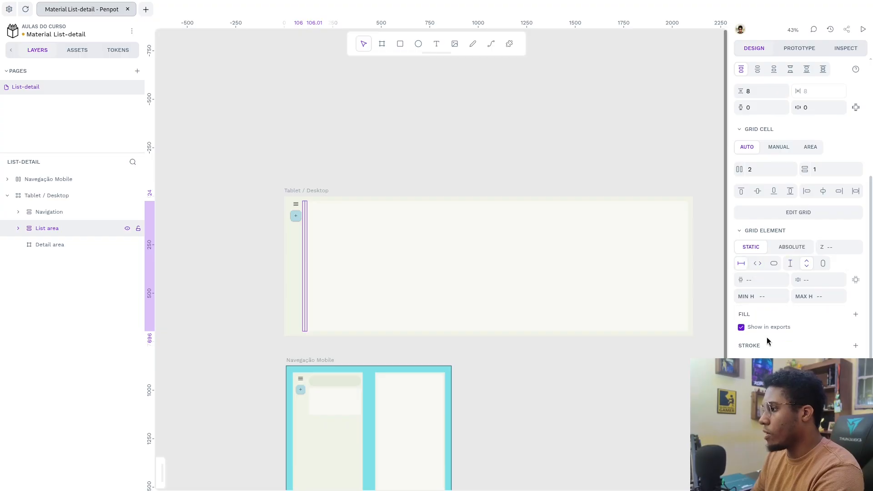
scroll(768, 341, "up", 3)
left_click(762, 125)
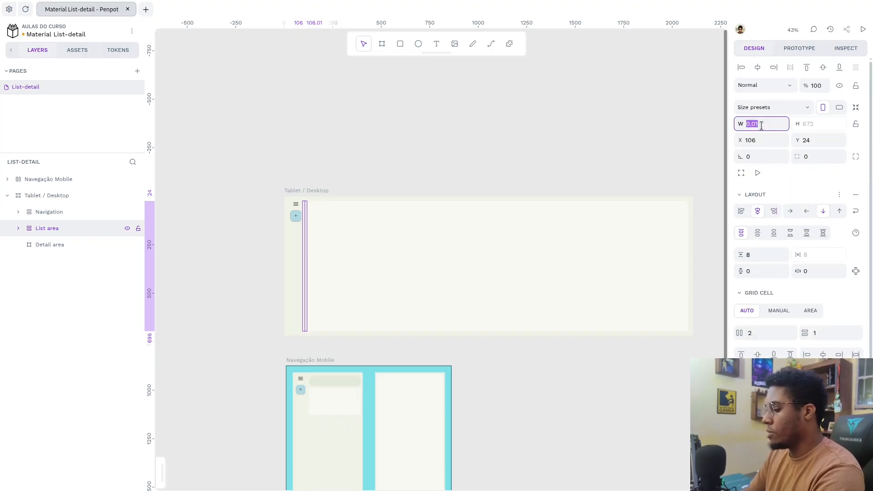
key("Return")
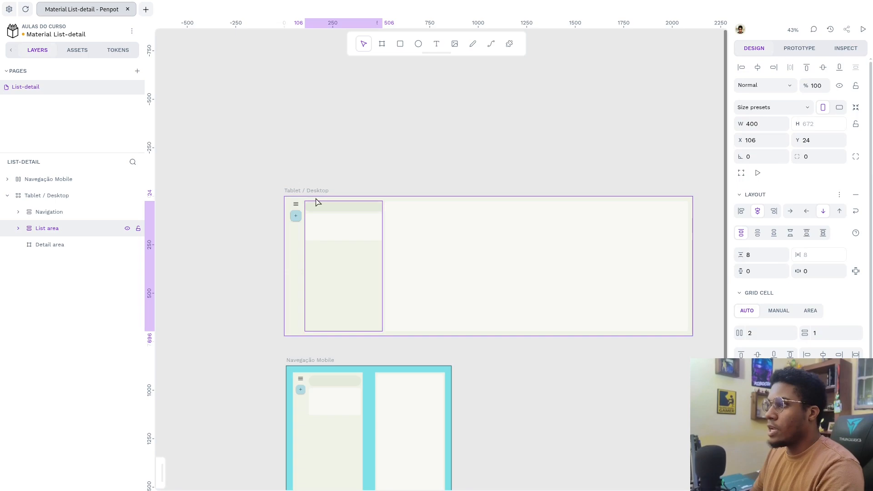
key("Escape")
- Narrow the Tablet / Desktop board freehand to a width of about 1256
left_click(303, 195)
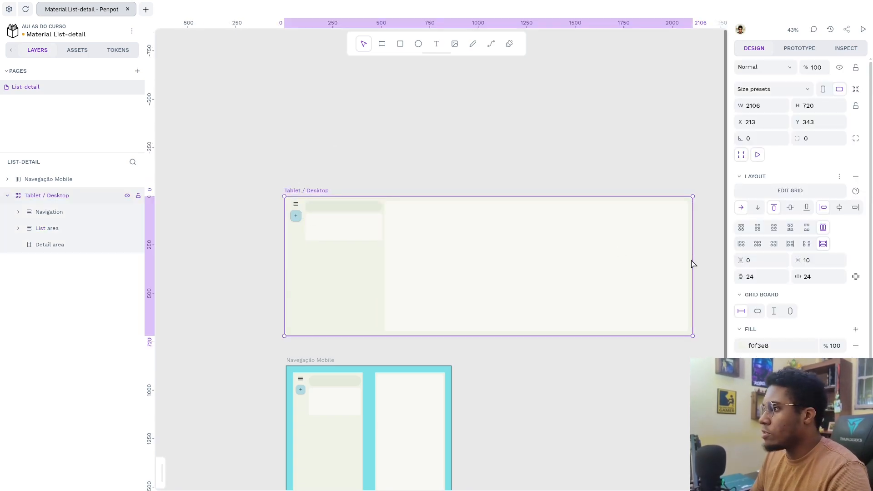
left_click_drag(691, 261, 528, 268)
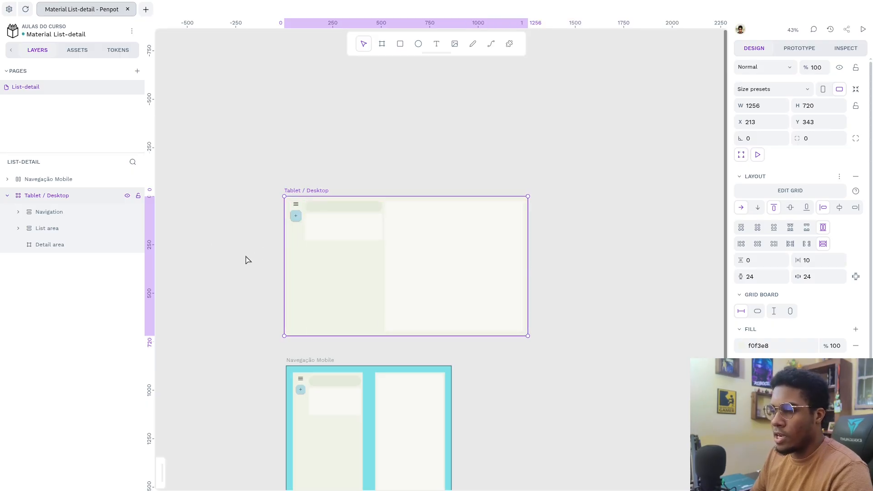
left_click(219, 261)
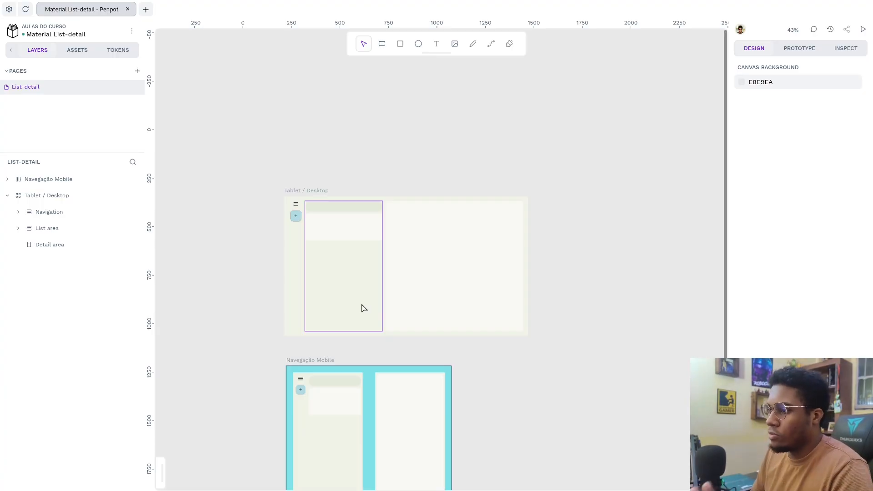
left_click(358, 321)
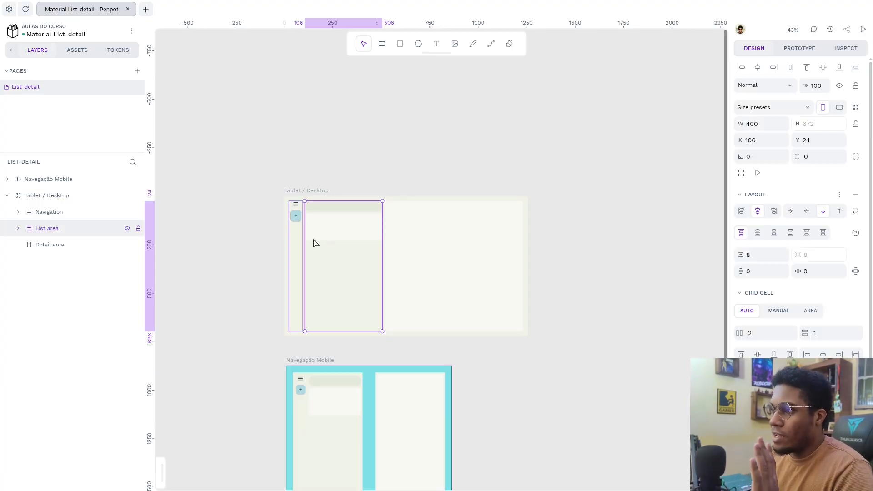
left_click(281, 262)
left_click_drag(396, 343, 362, 353)
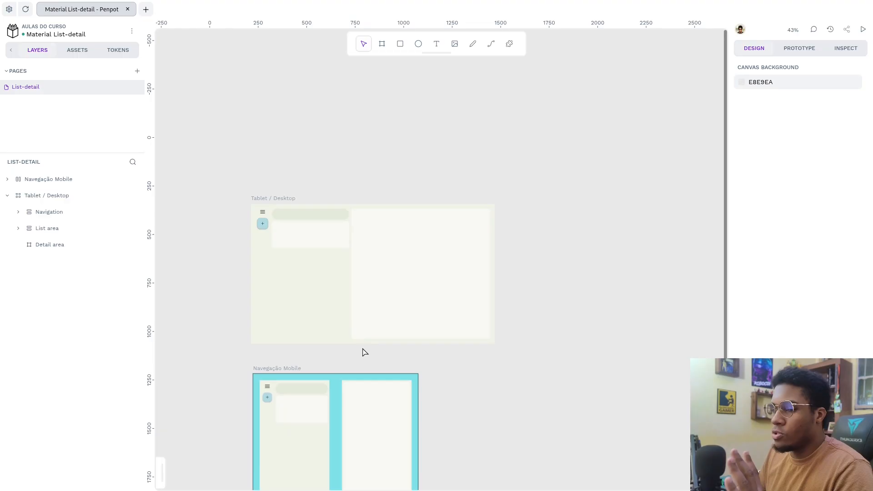
left_click_drag(345, 324, 407, 309)
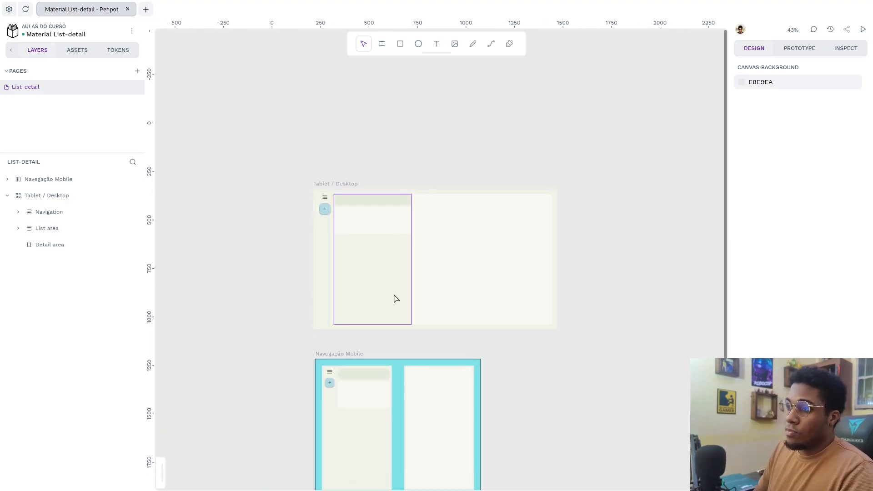
left_click_drag(498, 305, 486, 378)
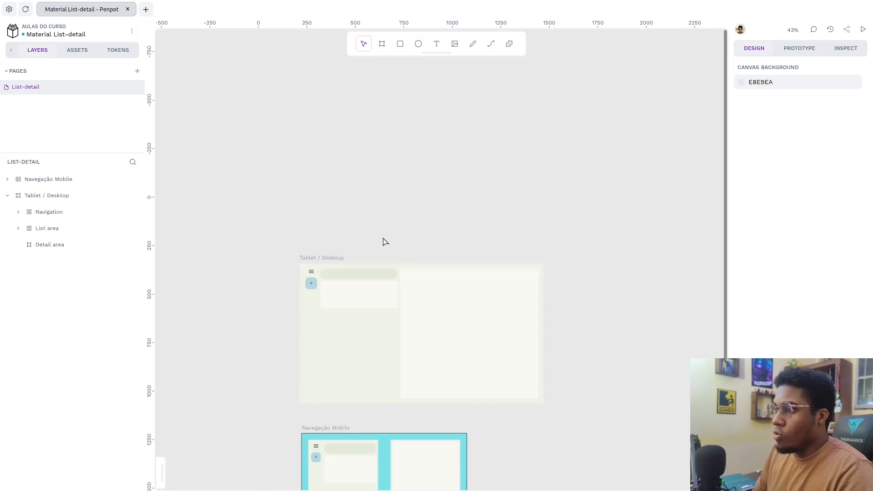
- Draw a new board of about 1266 × 710 above the Tablet / Desktop board and position it at about X 211, Y -755
scroll(384, 241, "up", 3)
left_click(384, 46)
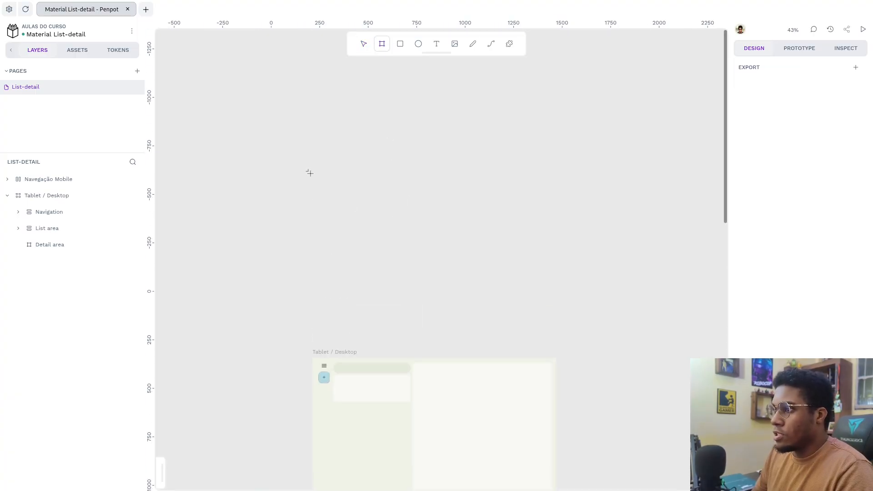
left_click_drag(311, 174, 557, 312)
left_click_drag(415, 238, 415, 219)
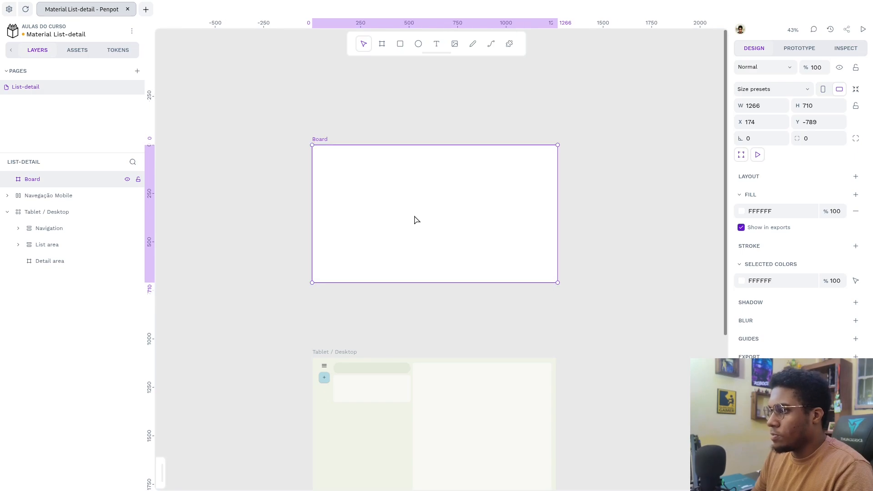
- Apply a grid layout to the new board
left_click(856, 177)
left_click(848, 209)
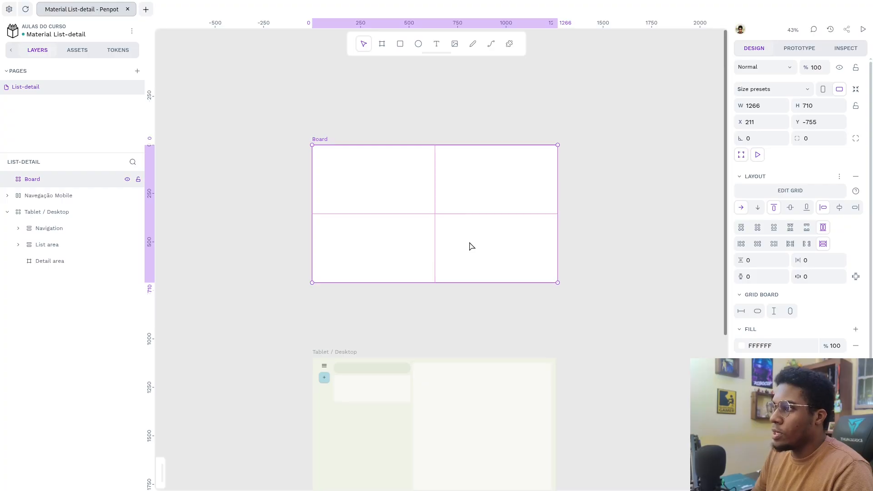
key("ctrl")
key("ctrl")
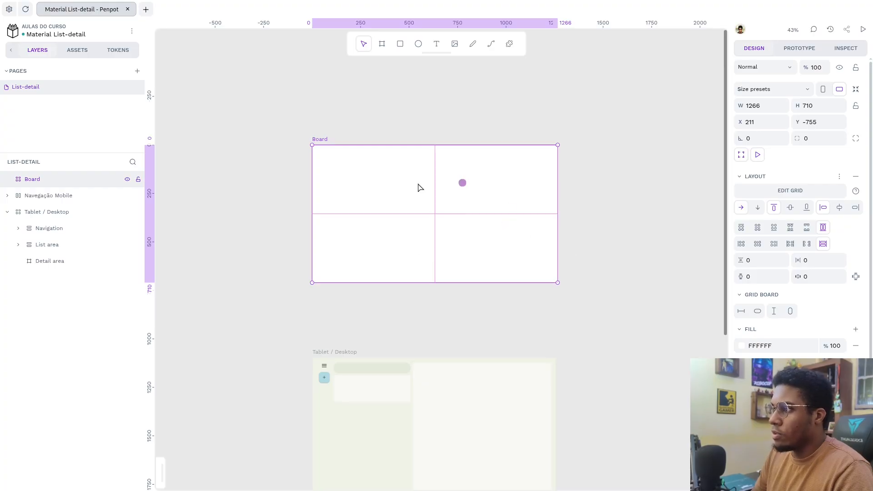
key("ctrl")
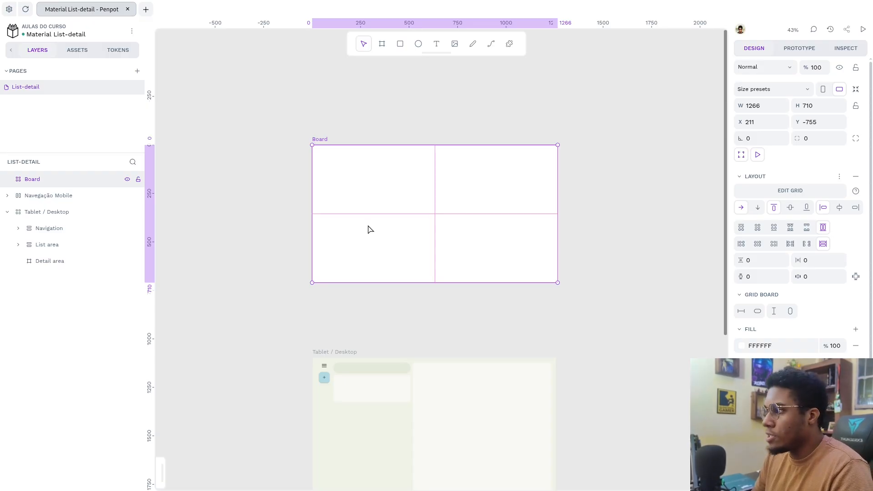
- Set both the row gap and the column gap of the new board's grid to 16
left_click(775, 278)
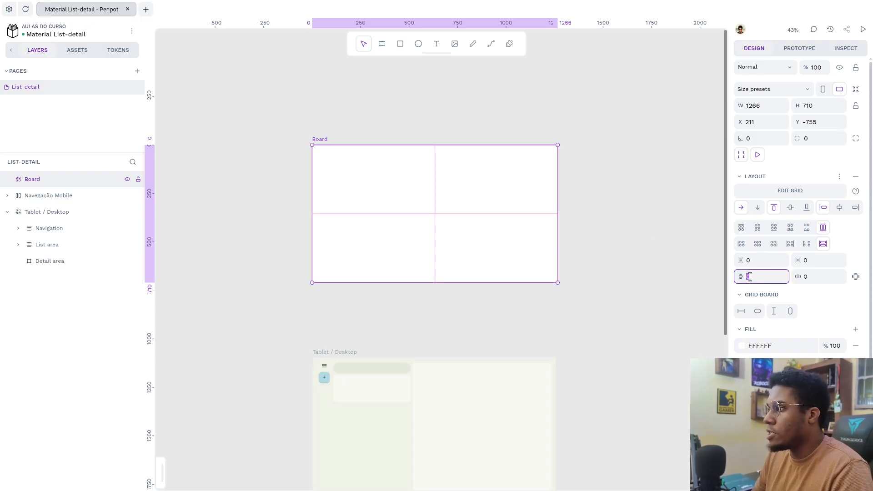
left_click(835, 261)
left_click(763, 259)
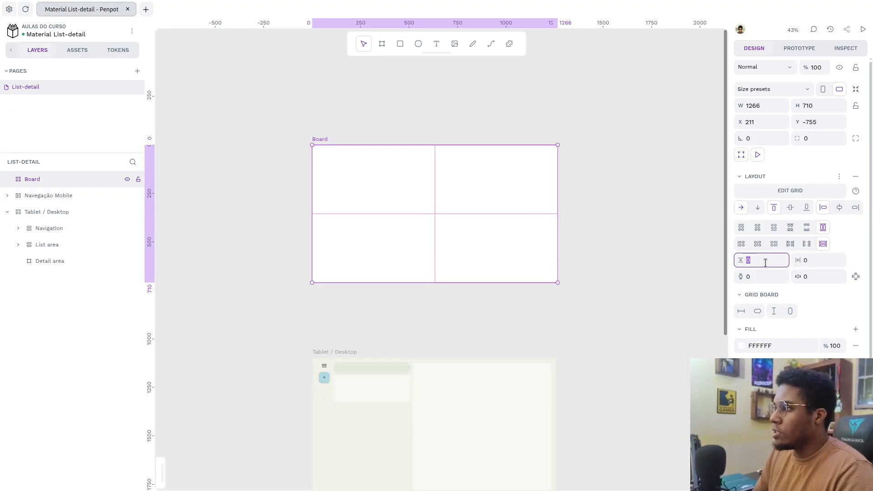
type("16")
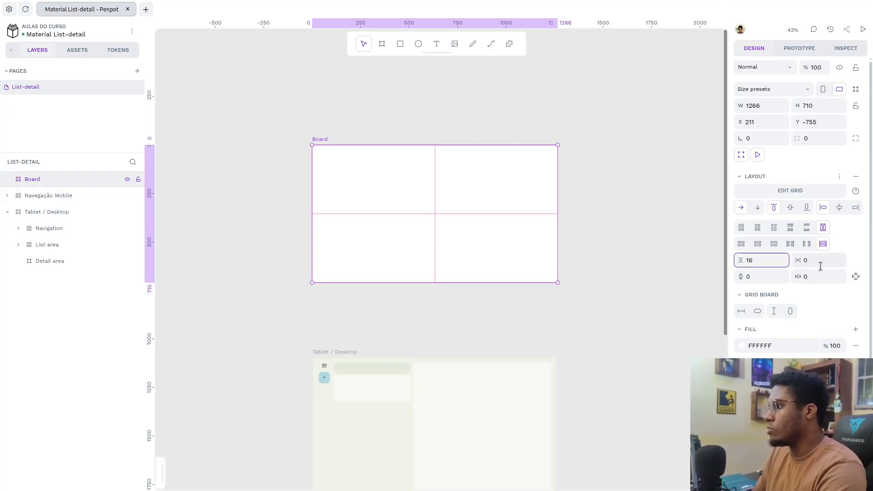
left_click(820, 260)
type("16")
- Set the vertical and horizontal padding of the new board's grid to 16
left_click(768, 277)
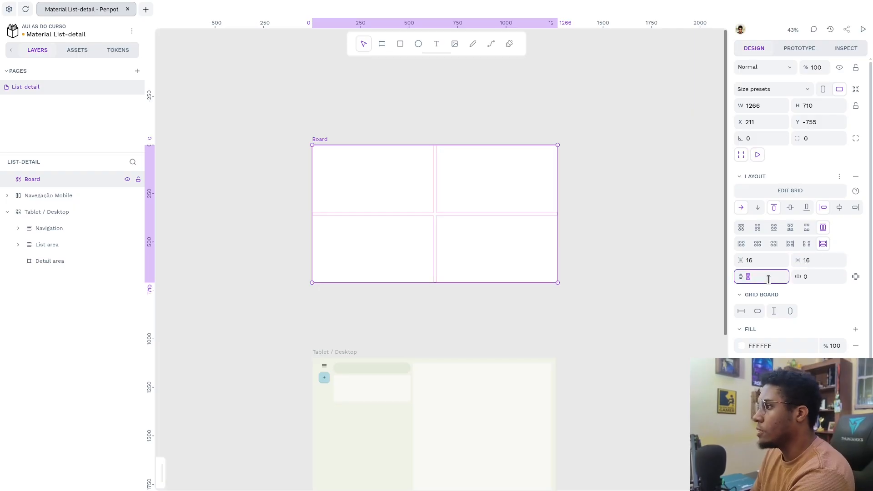
left_click(822, 275)
left_click(780, 279)
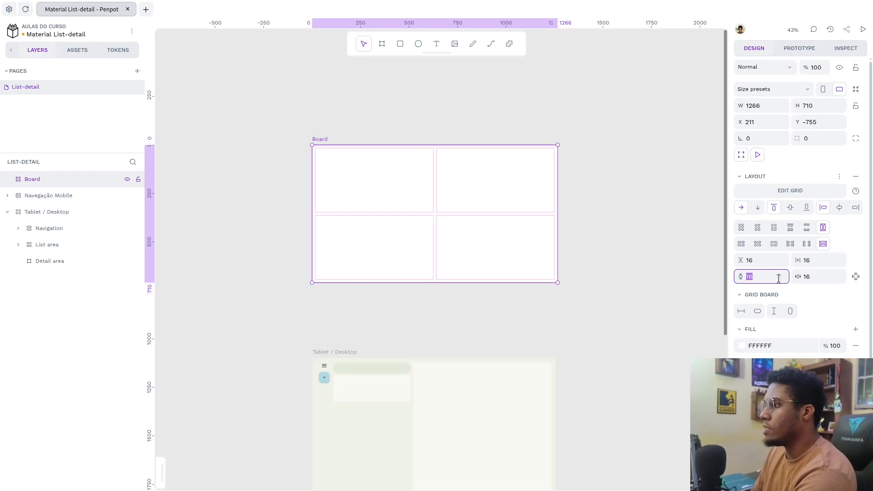
key("Escape")
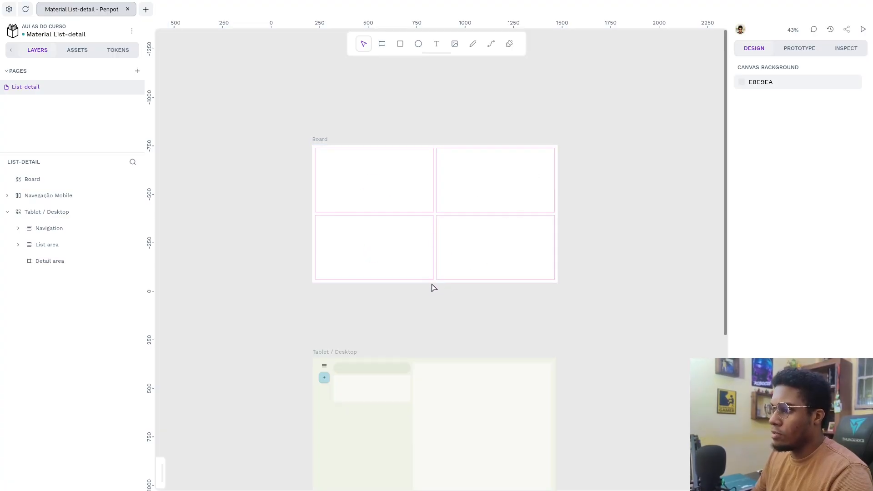
- Edit the new board's grid and merge the two cells of its first column into one
double_click(386, 249)
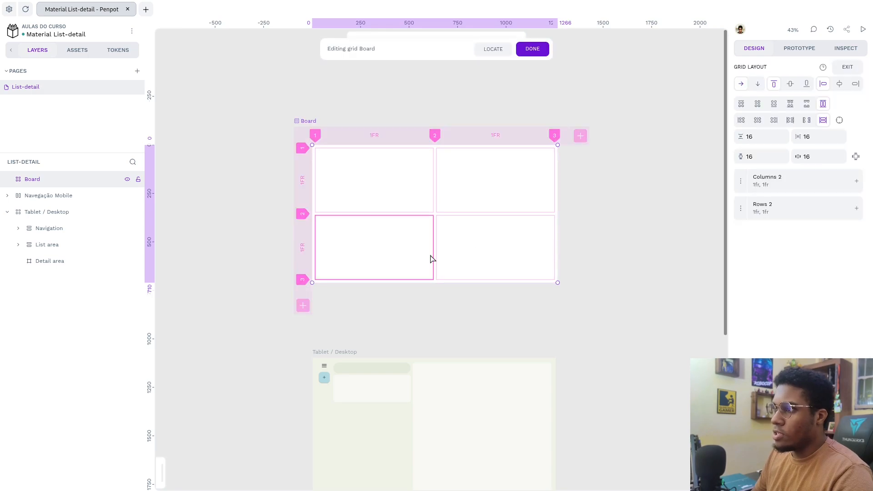
left_click(378, 257)
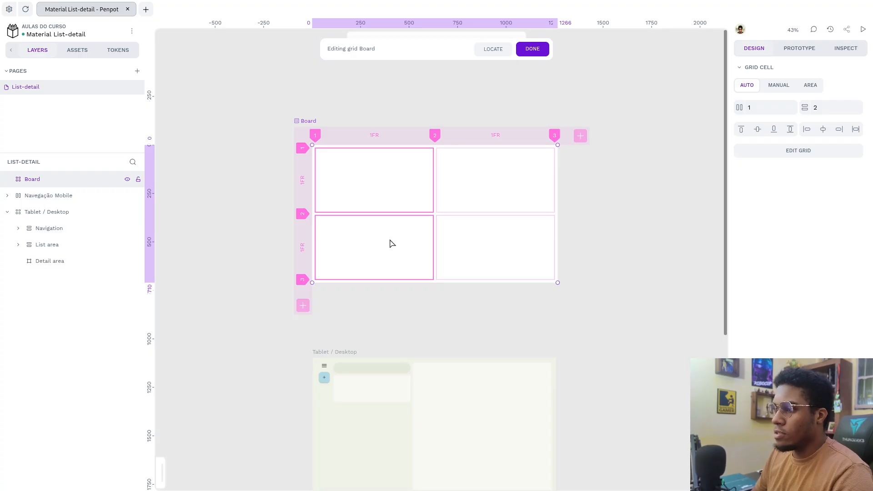
left_click(453, 202, "shift")
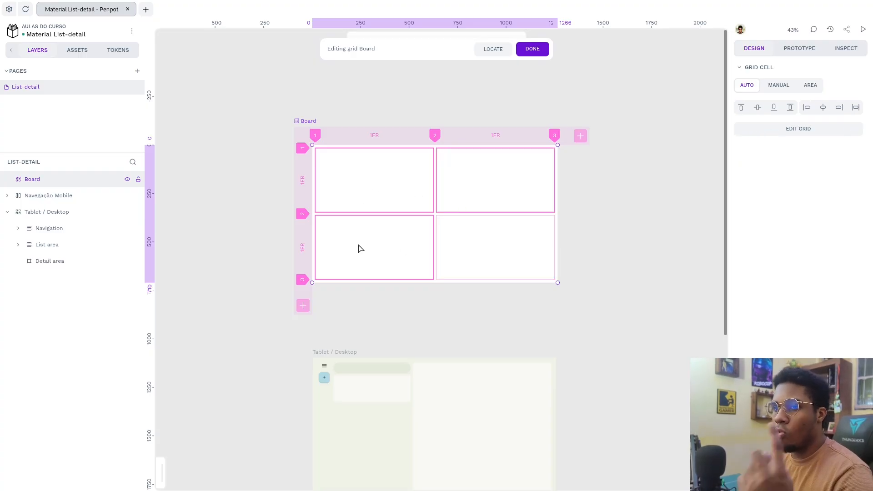
left_click(377, 237)
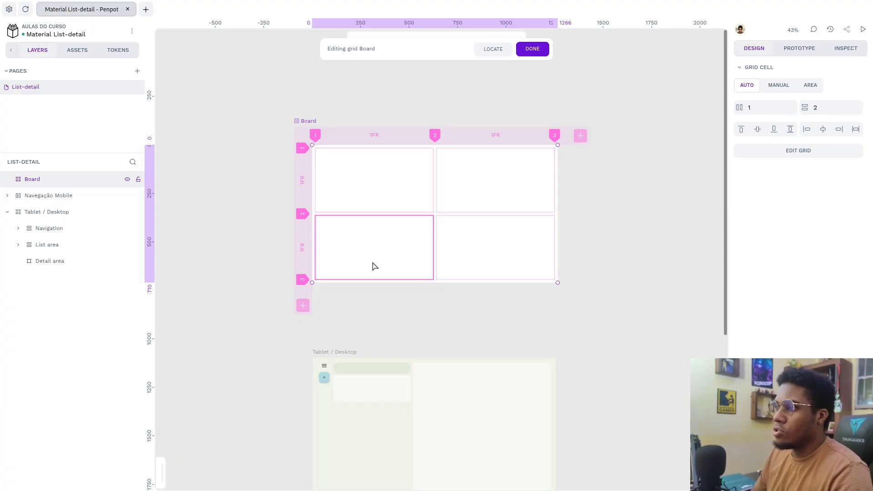
left_click(375, 184, "shift")
right_click(371, 185)
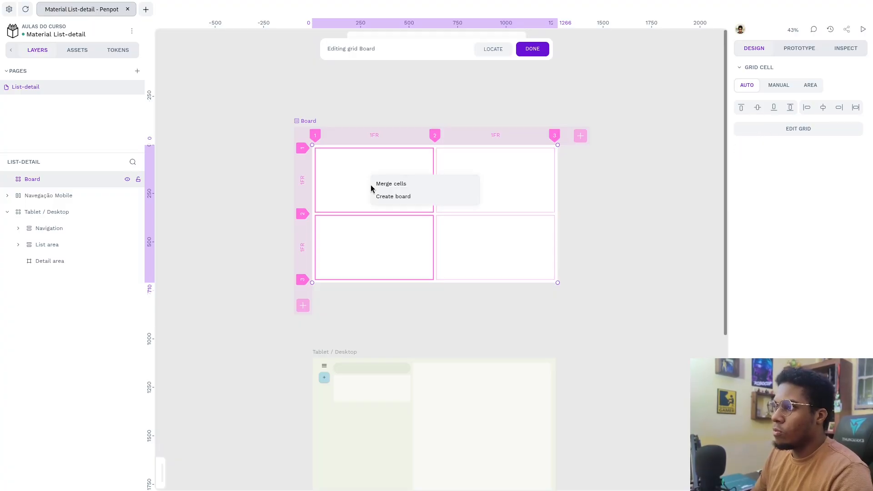
left_click(406, 184)
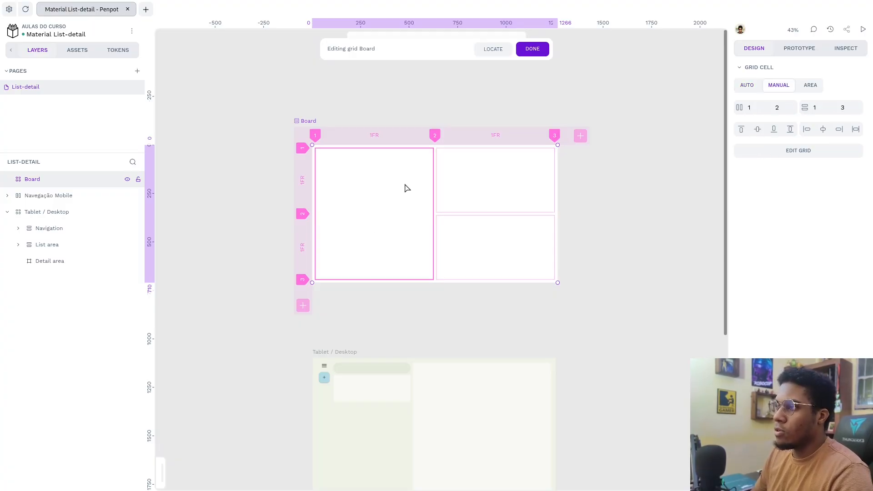
- Inspect the grid cell settings of the merged first-column cell and the two separate second-column cells
left_click(478, 189)
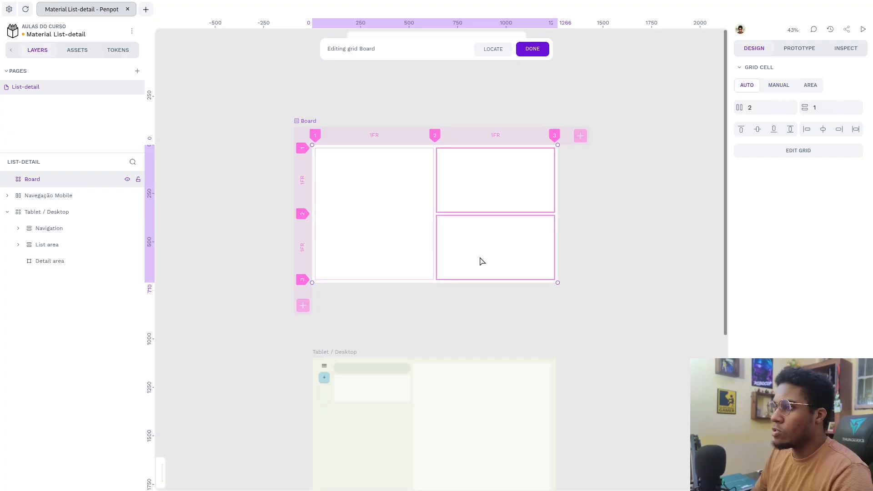
left_click(516, 269)
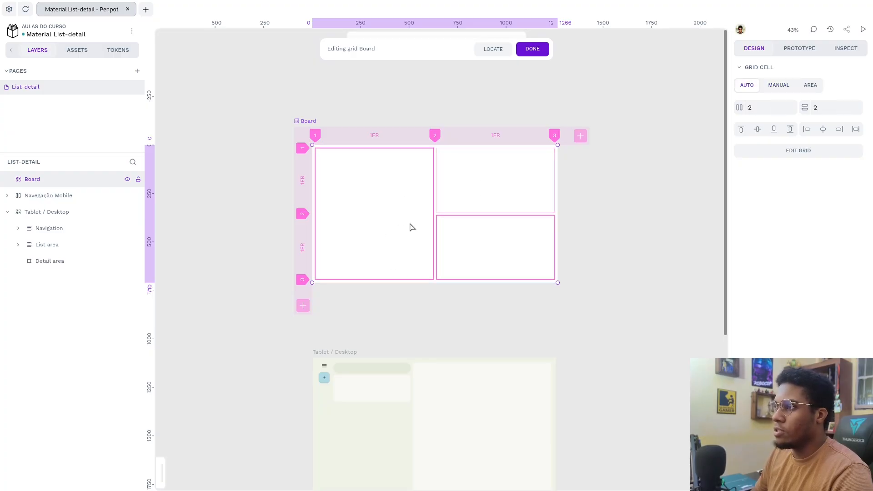
left_click(479, 178)
left_click(379, 197)
left_click(519, 238)
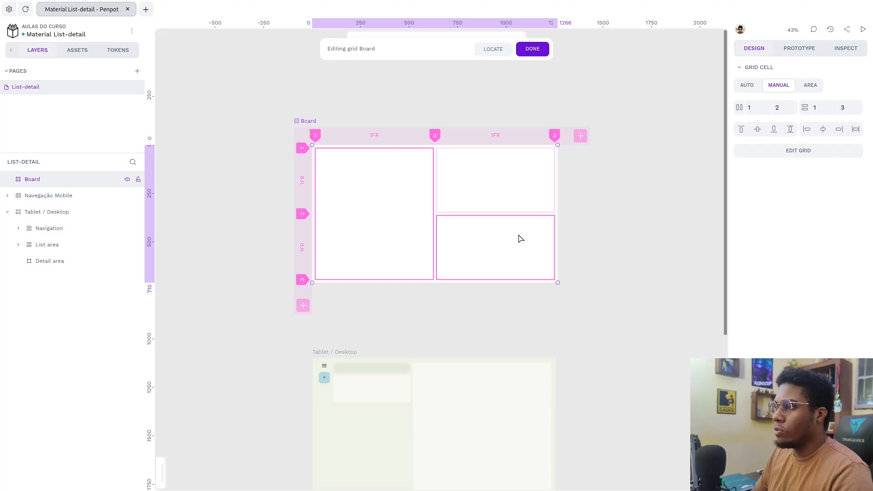
left_click(505, 189)
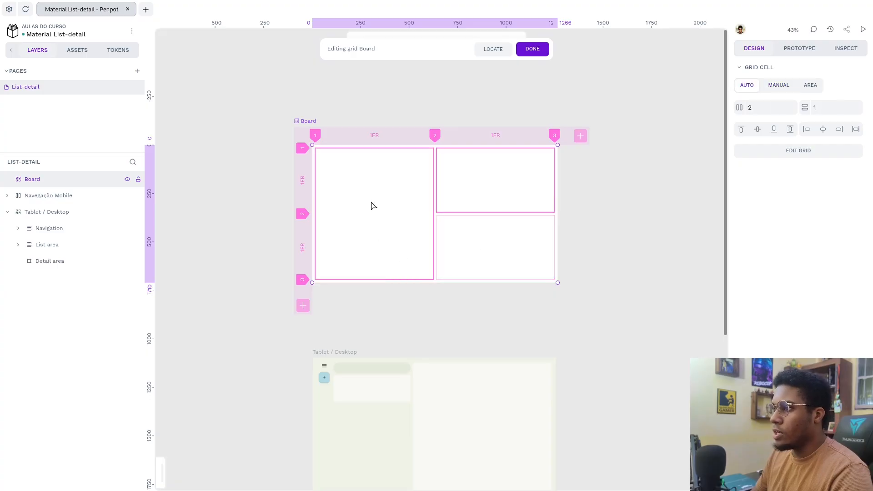
left_click(383, 189)
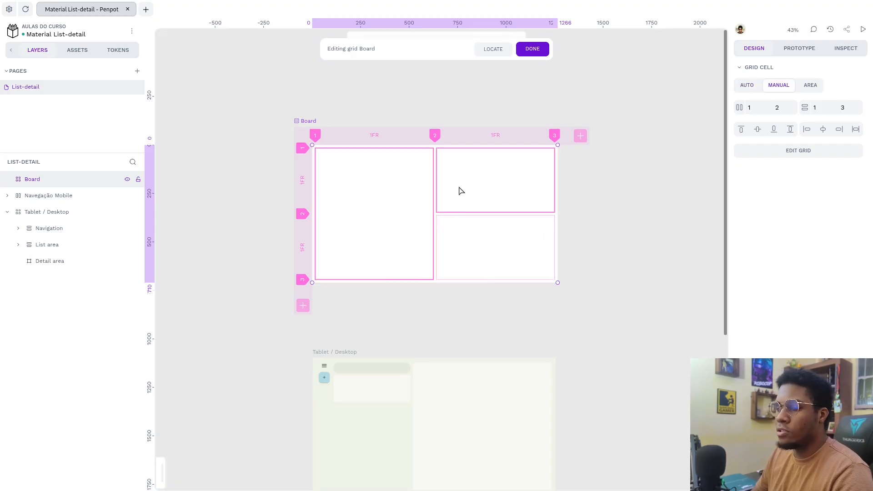